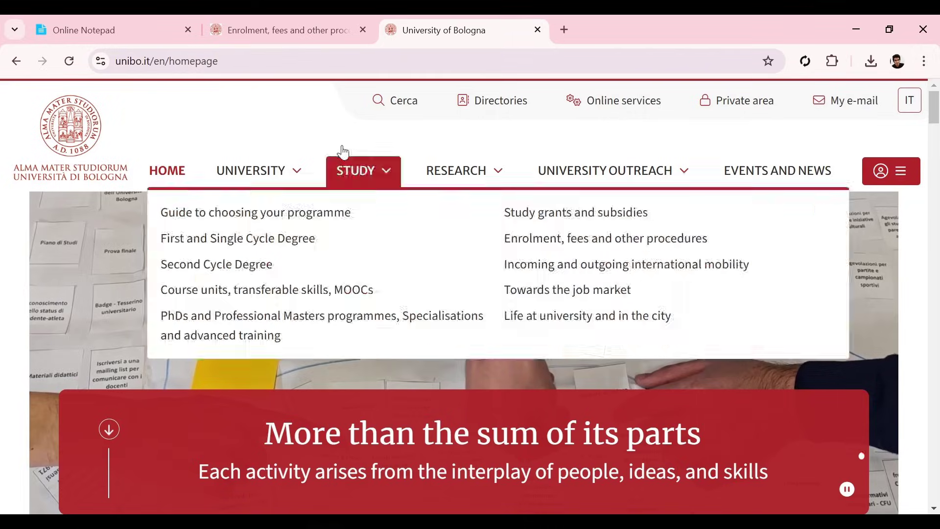
Step: Switch to the Online Notepad tab holding the University of Bologna notes
{"action": "left_click", "coordinate": [119, 42]}
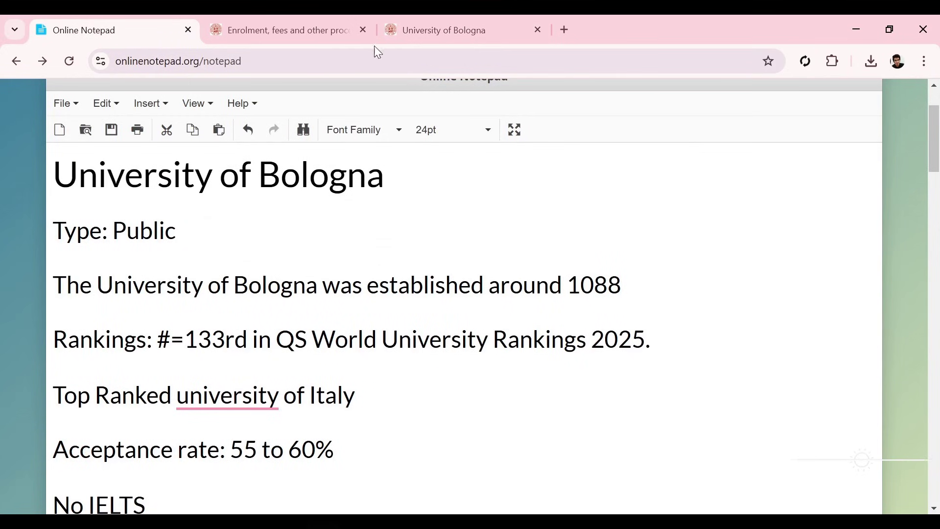
Step: Review the notes, correct 'university' to 'University', then return to the unibo.it homepage tab
{"action": "left_click_drag", "start_coordinate": [937, 144], "coordinate": [937, 153]}
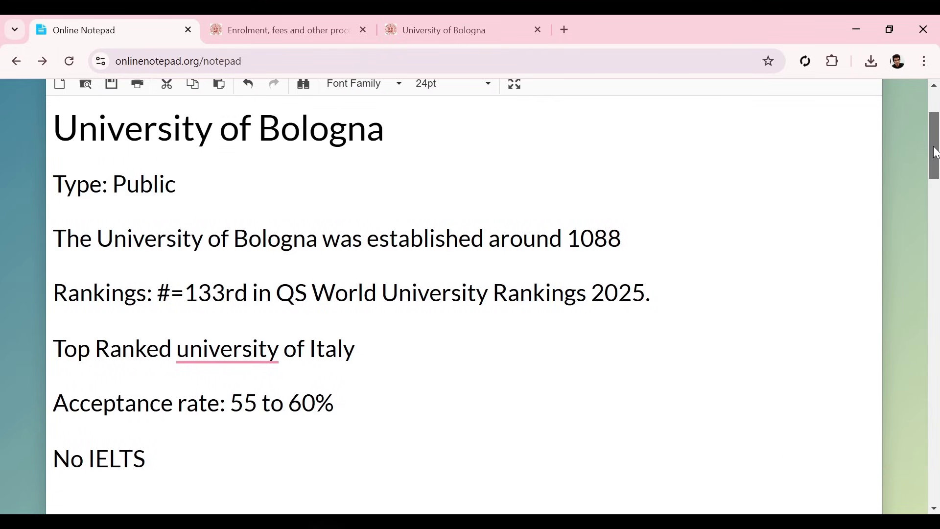
{"action": "left_click_drag", "start_coordinate": [936, 153], "coordinate": [935, 155]}
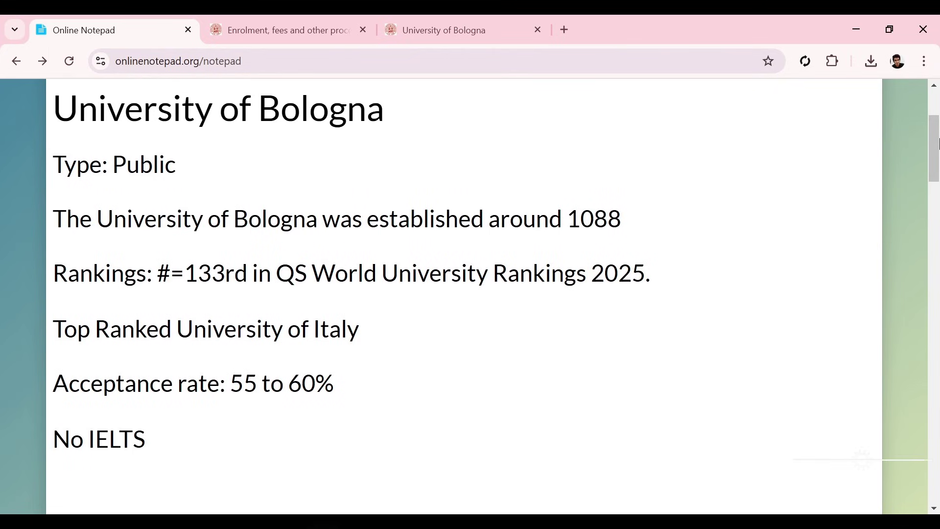
{"action": "scroll", "coordinate": [938, 157], "scroll_direction": "down", "scroll_amount": 2}
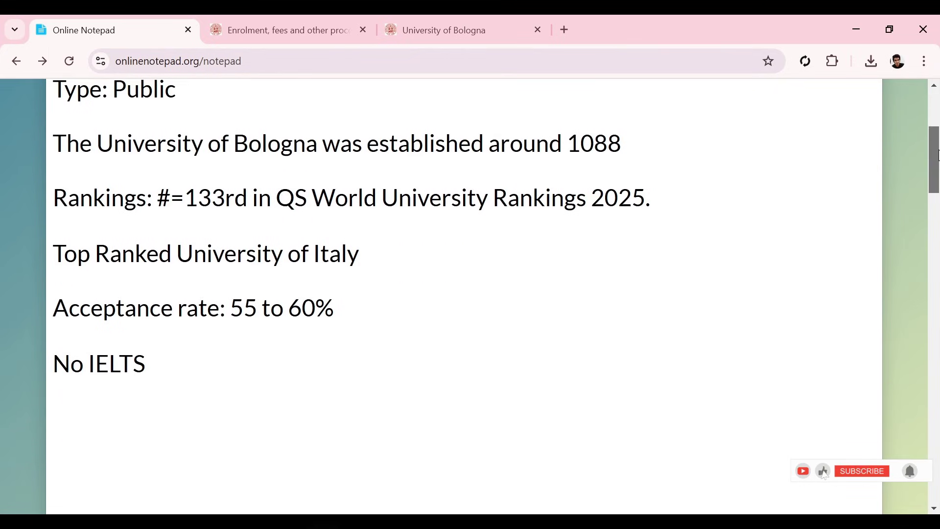
{"action": "left_click_drag", "start_coordinate": [938, 157], "coordinate": [938, 150]}
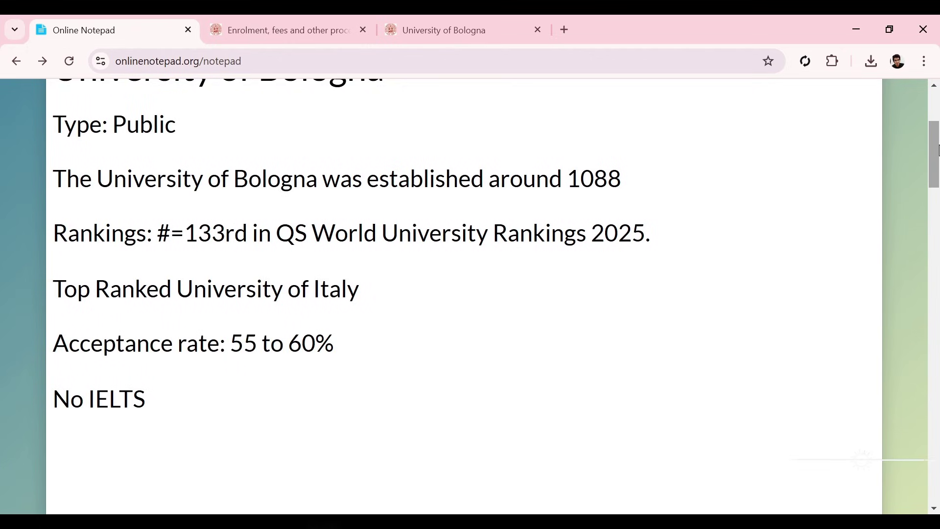
{"action": "scroll", "coordinate": [938, 149], "scroll_direction": "up", "scroll_amount": 1}
{"action": "left_click_drag", "start_coordinate": [937, 148], "coordinate": [928, 145]}
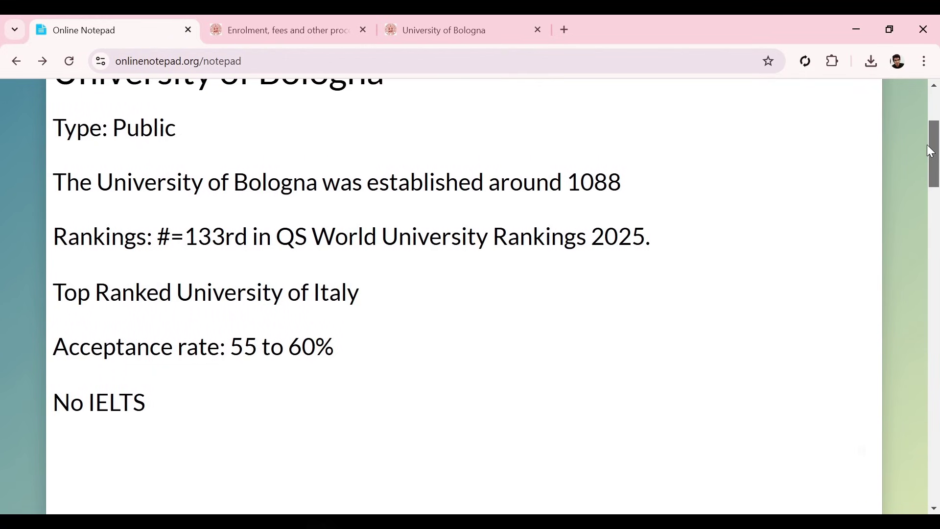
{"action": "left_click_drag", "start_coordinate": [932, 151], "coordinate": [931, 146]}
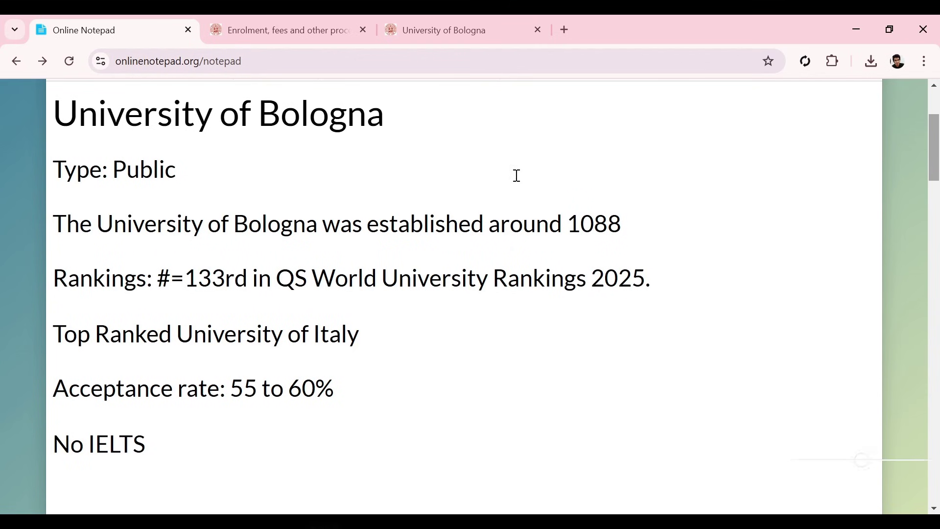
{"action": "left_click", "coordinate": [469, 19]}
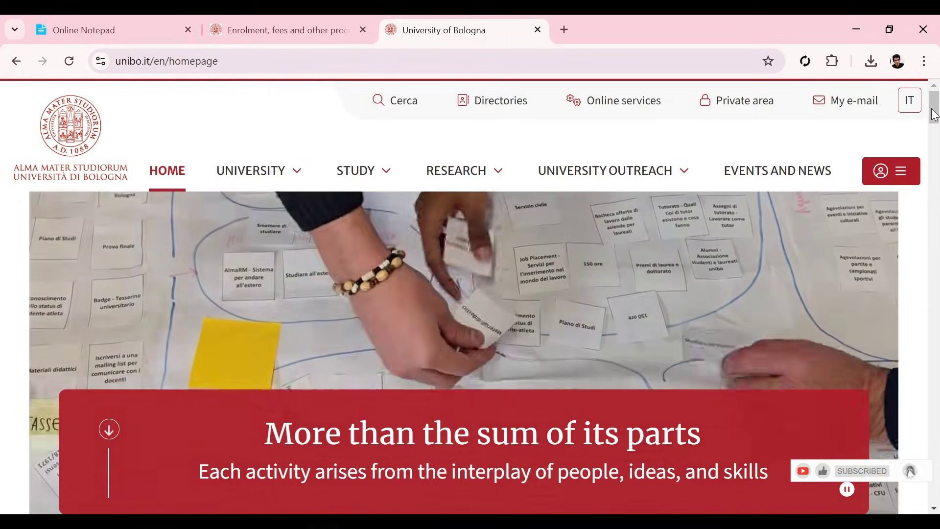
Step: From the header's Online services list, open 'Studenti Online - Manage your studies'
{"action": "scroll", "coordinate": [931, 117], "scroll_direction": "down", "scroll_amount": 1}
{"action": "mouse_move", "coordinate": [932, 117]}
{"action": "left_mouse_down"}
{"action": "mouse_move", "coordinate": [933, 126]}
{"action": "mouse_move", "coordinate": [934, 108]}
{"action": "left_mouse_up"}
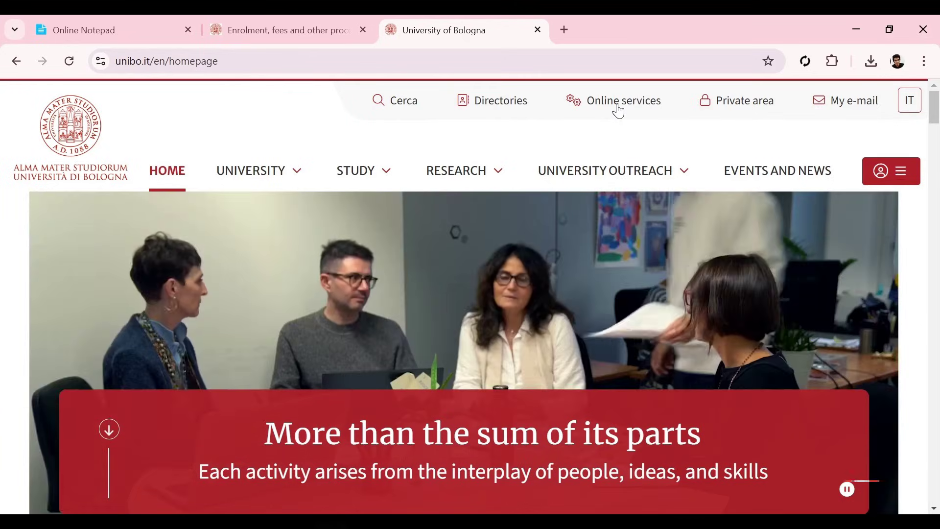
{"action": "left_click", "coordinate": [619, 111]}
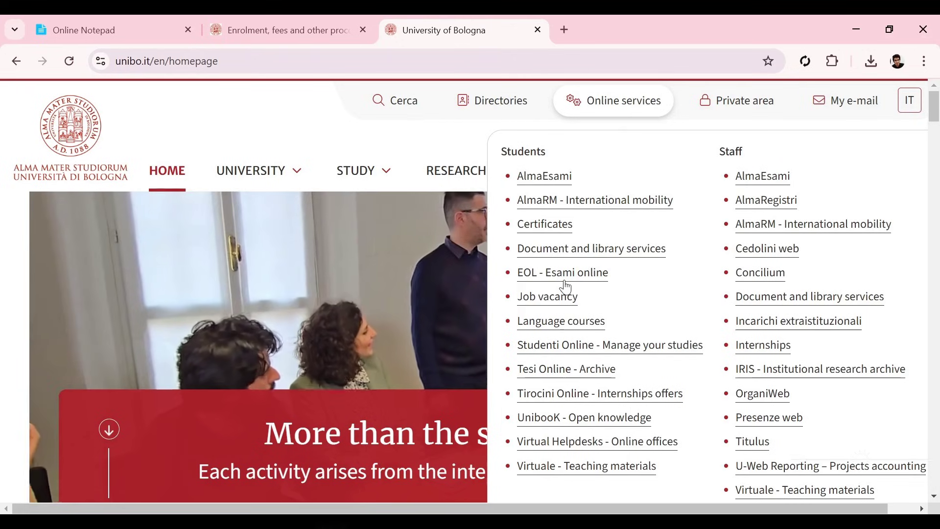
{"action": "left_click", "coordinate": [607, 350]}
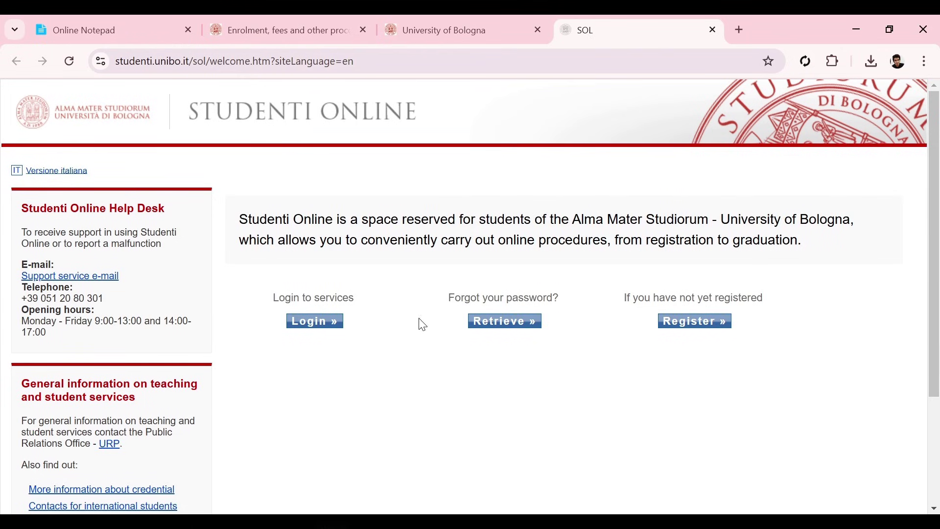
Step: Choose Register, then 'International students registration' for applicants without an Italian tax code
{"action": "left_click", "coordinate": [709, 332]}
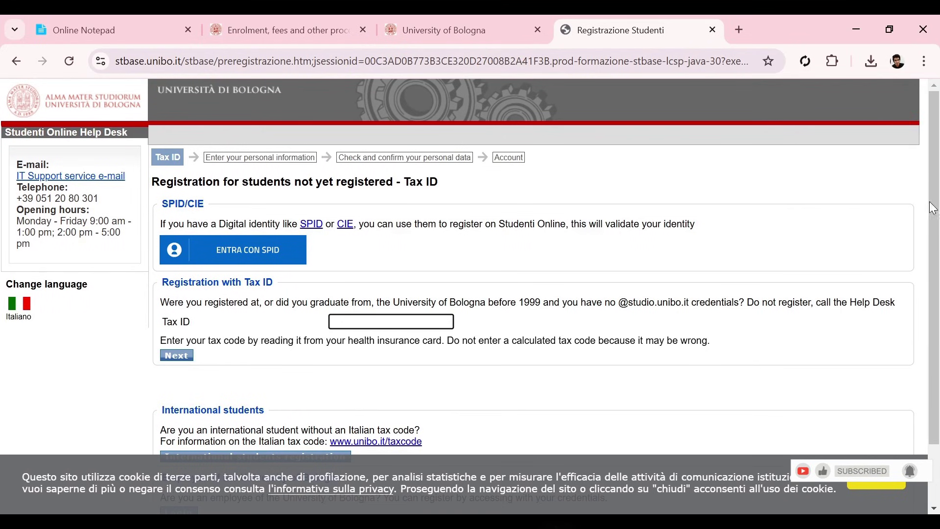
{"action": "scroll", "coordinate": [938, 217], "scroll_direction": "down", "scroll_amount": 2}
{"action": "scroll", "coordinate": [938, 217], "scroll_direction": "down", "scroll_amount": 1}
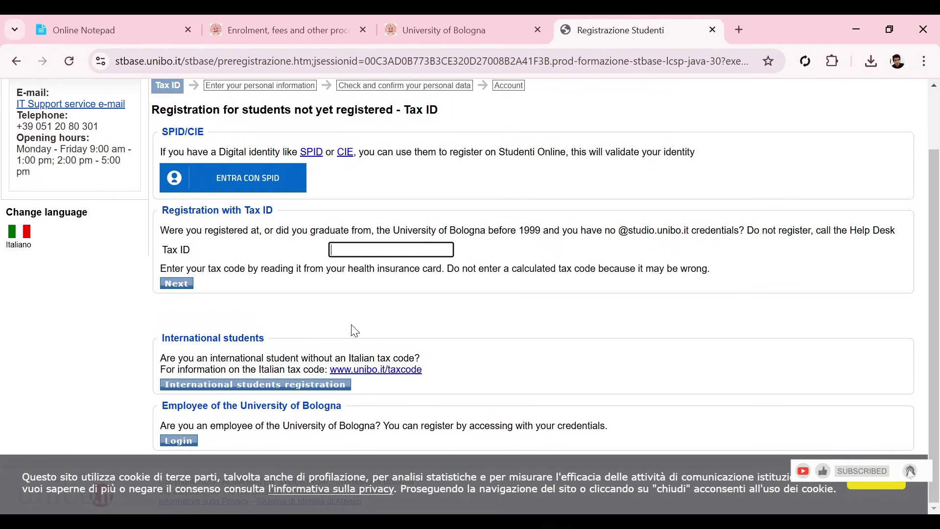
{"action": "left_click", "coordinate": [306, 390]}
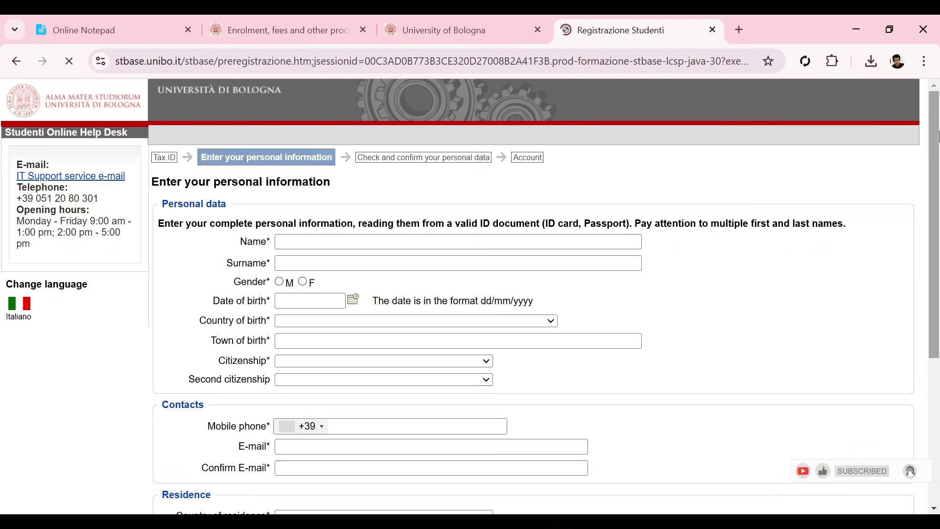
Step: Enter the applicant's first name and surname and set the gender to male
{"action": "left_click_drag", "start_coordinate": [936, 138], "coordinate": [937, 118]}
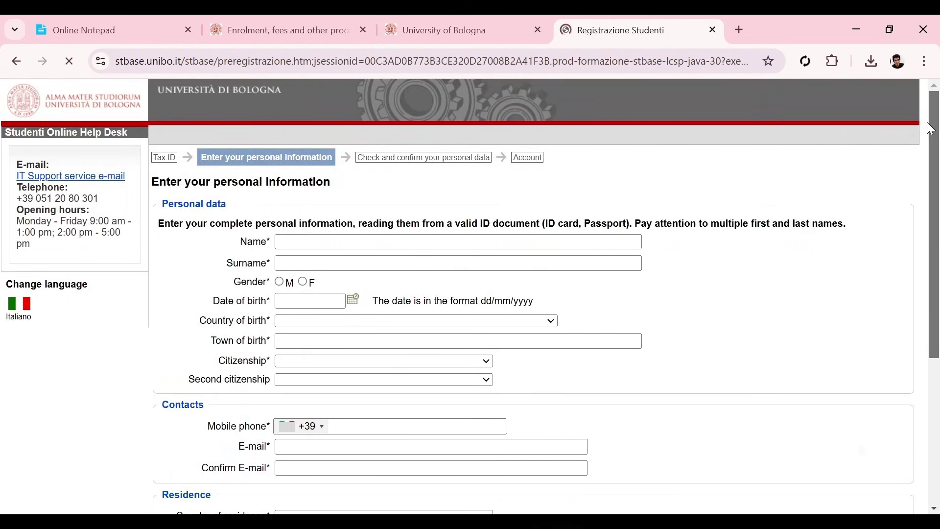
{"action": "scroll", "coordinate": [918, 149], "scroll_direction": "down", "scroll_amount": 1}
{"action": "left_click", "coordinate": [582, 202]}
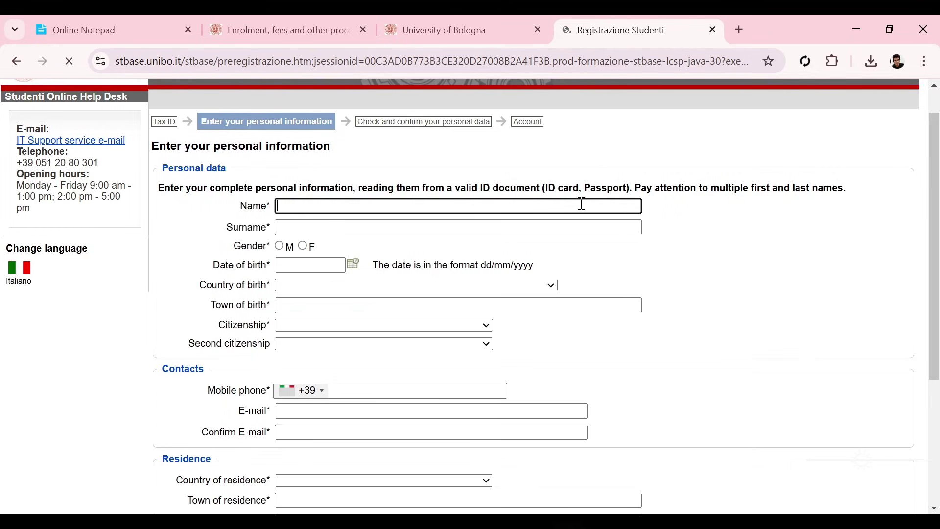
{"action": "left_click", "coordinate": [563, 233]}
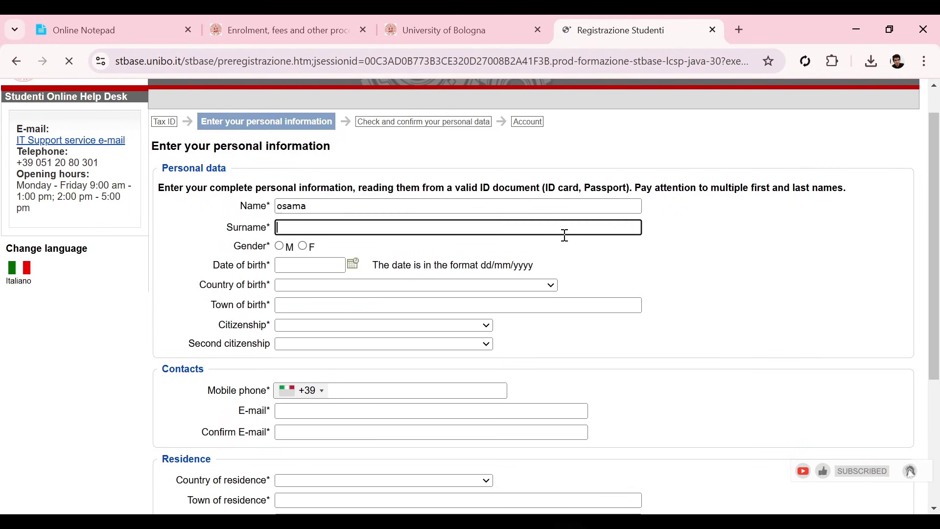
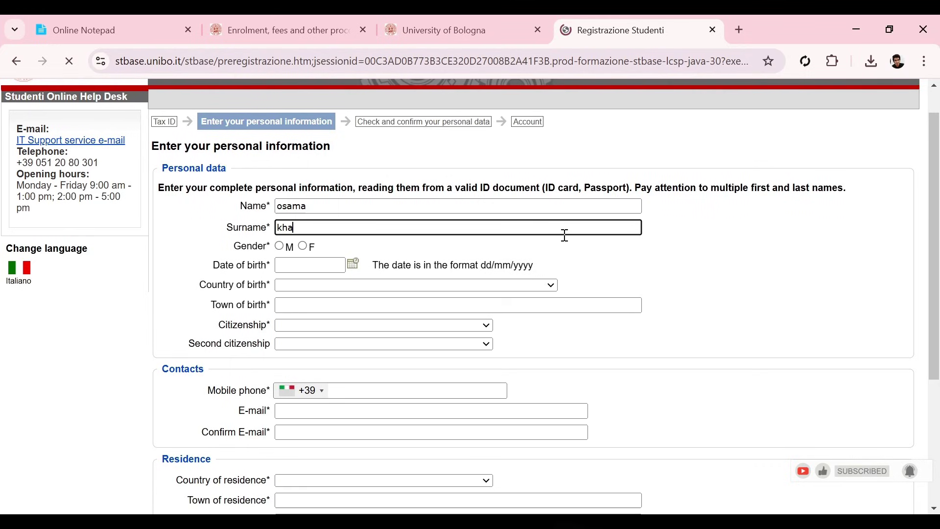
{"action": "left_click", "coordinate": [282, 249]}
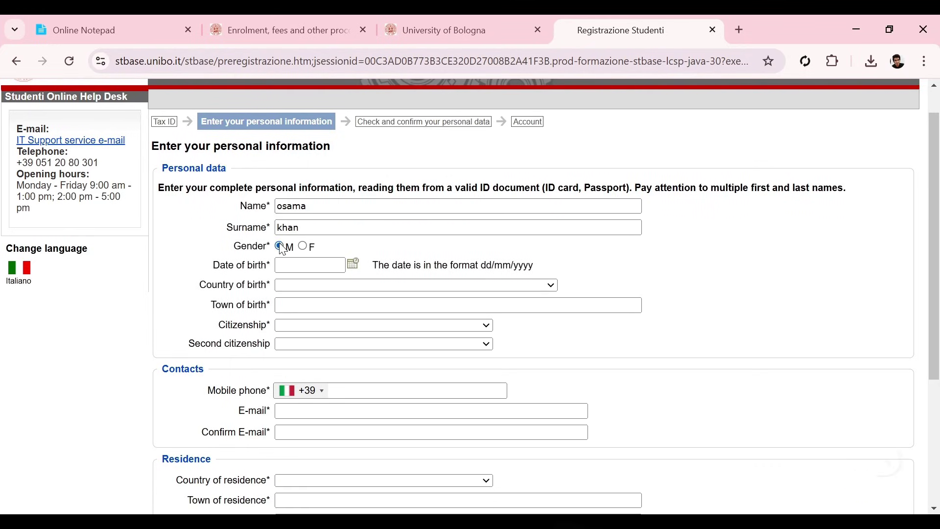
{"action": "left_click", "coordinate": [353, 266]}
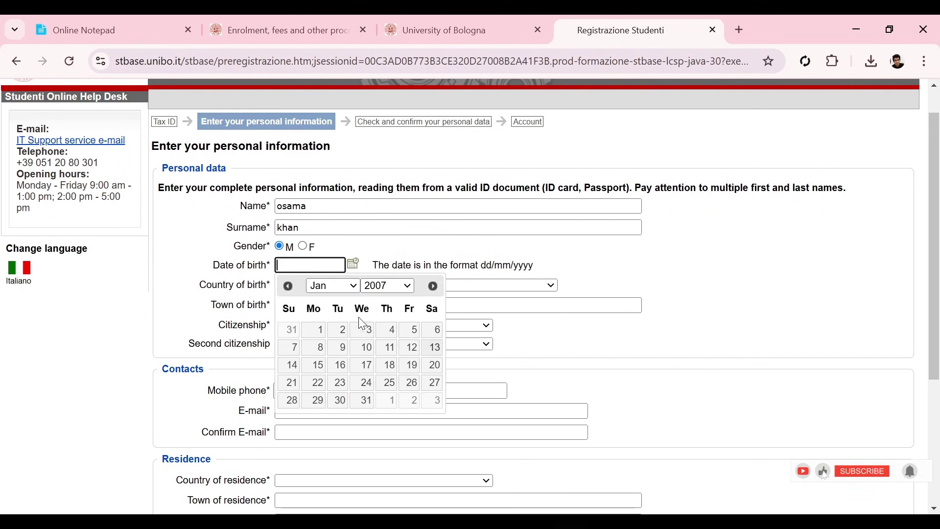
{"action": "left_click", "coordinate": [366, 347]}
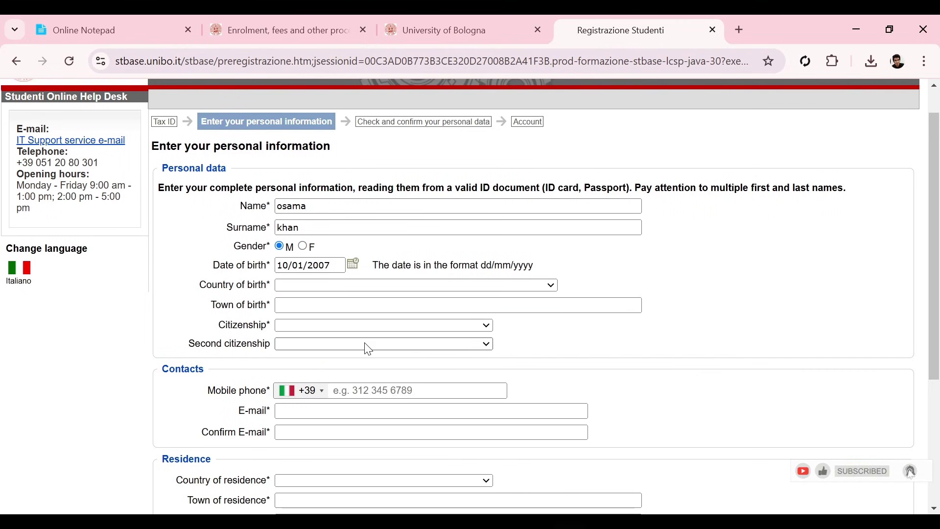
{"action": "key", "text": "ctrl+a"}
{"action": "type", "text": "01/02/1996"}
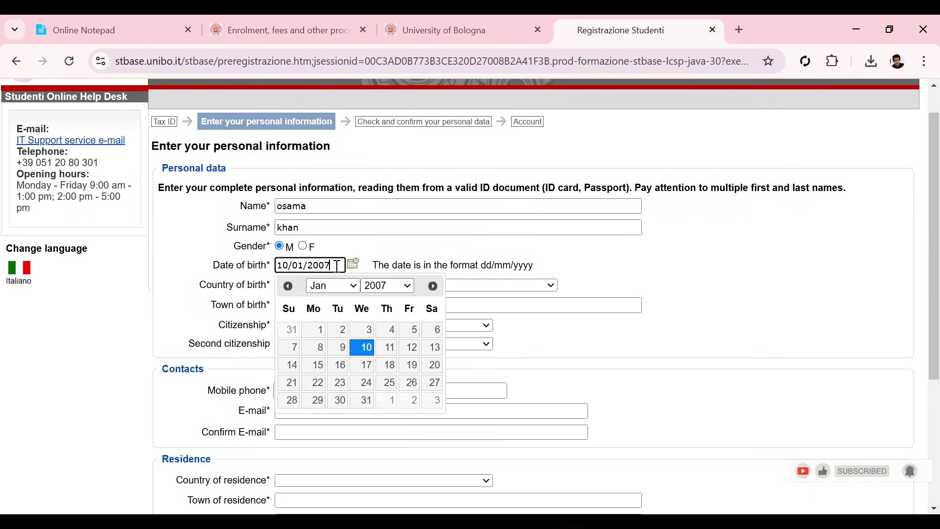
{"action": "left_click", "coordinate": [410, 260]}
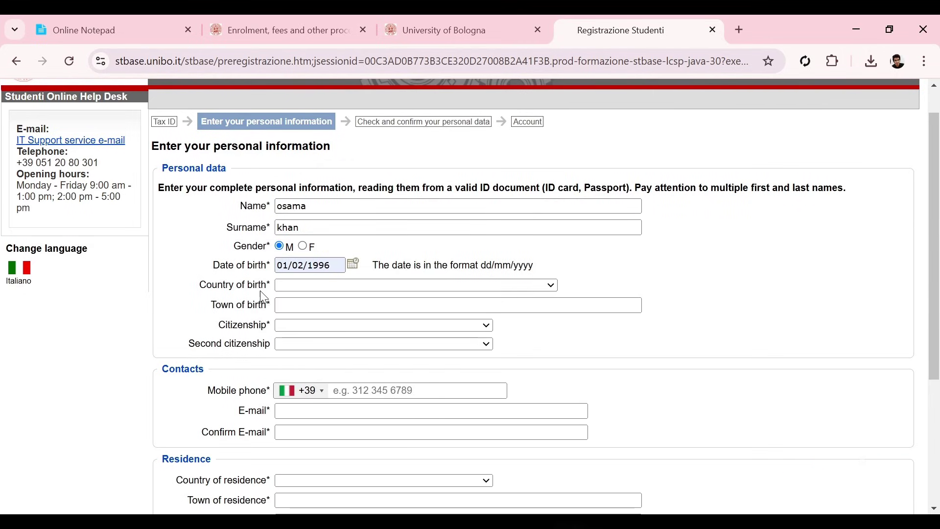
{"action": "left_click", "coordinate": [306, 282]}
{"action": "key", "text": "p"}
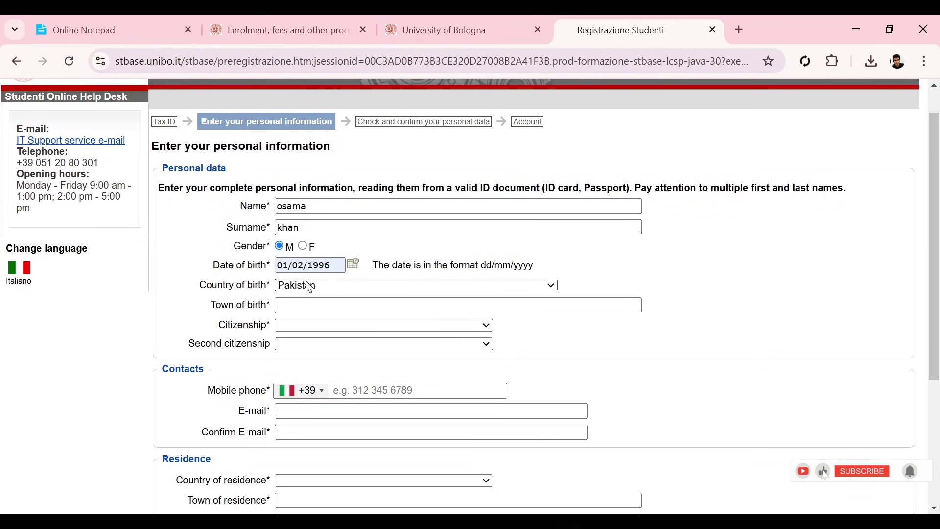
{"action": "scroll", "coordinate": [310, 287], "scroll_direction": "up", "scroll_amount": 1}
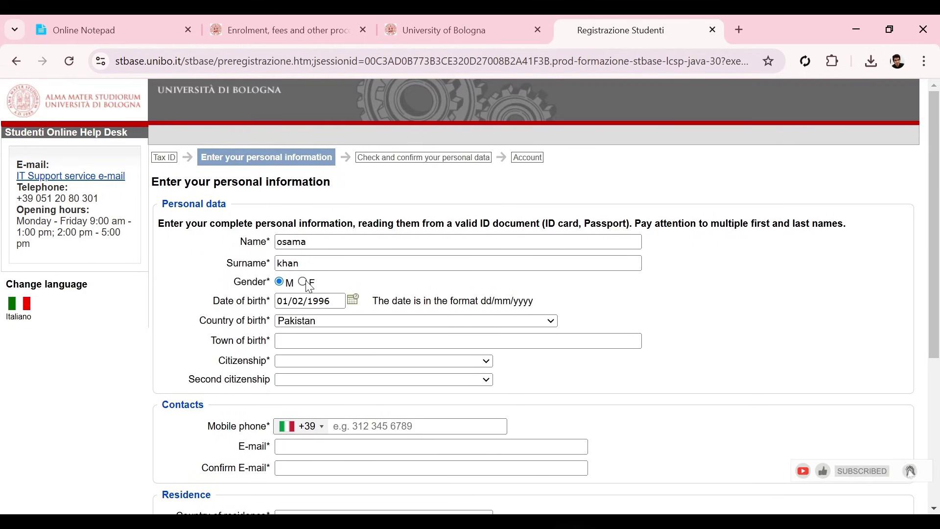
{"action": "left_click", "coordinate": [308, 341]}
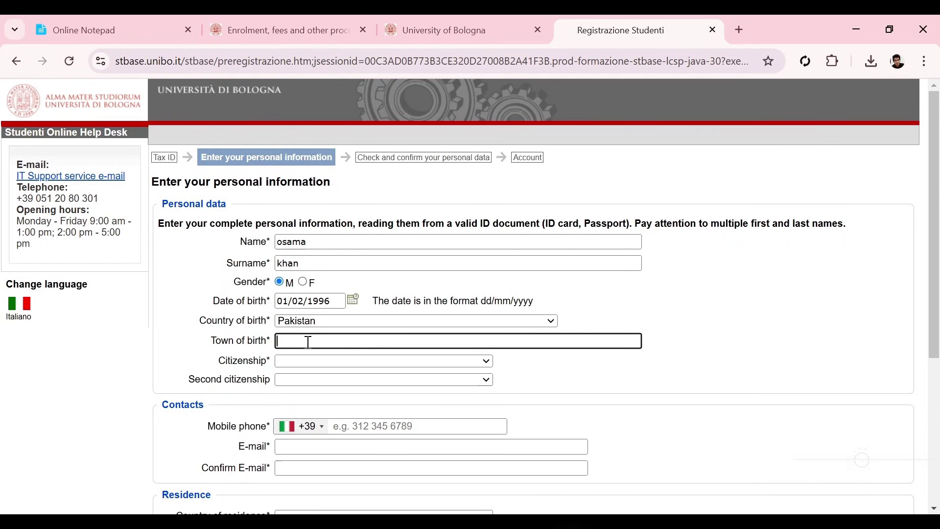
{"action": "type", "text": "lah"}
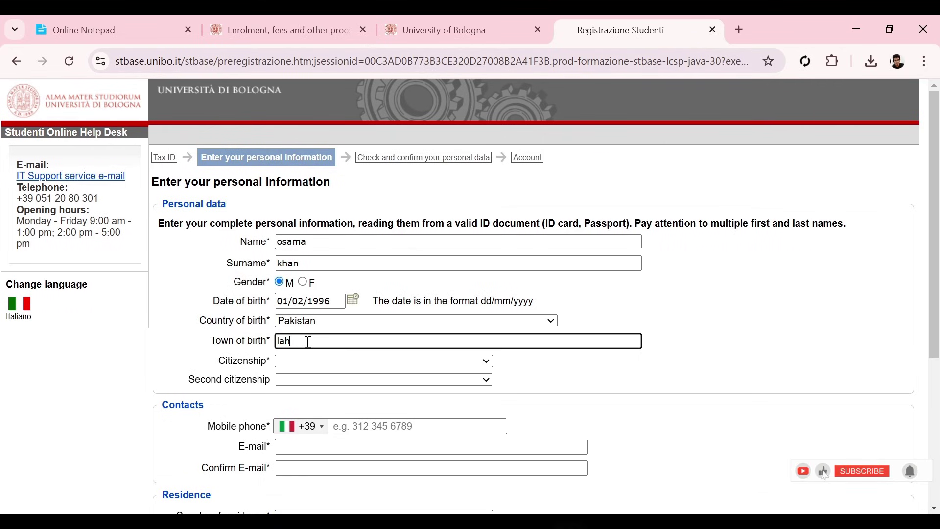
{"action": "type", "text": "ore"}
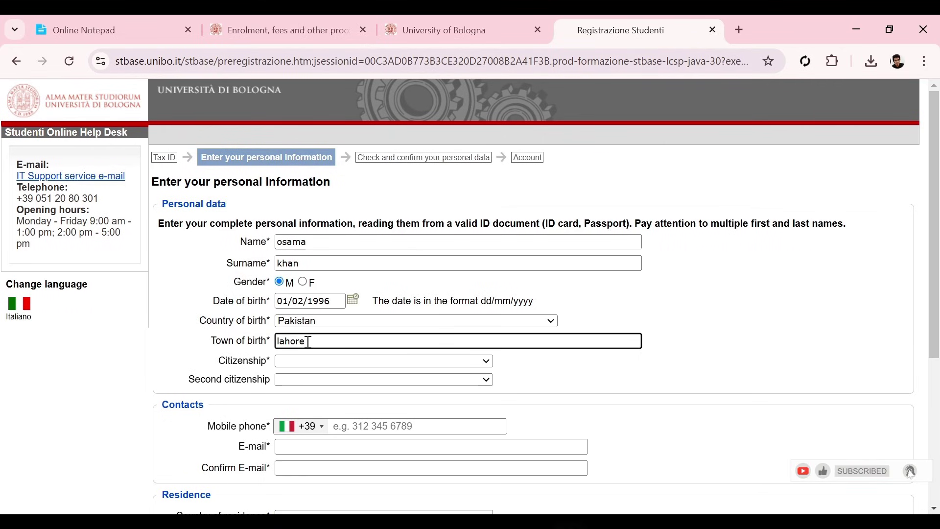
{"action": "scroll", "coordinate": [938, 199], "scroll_direction": "down", "scroll_amount": 2}
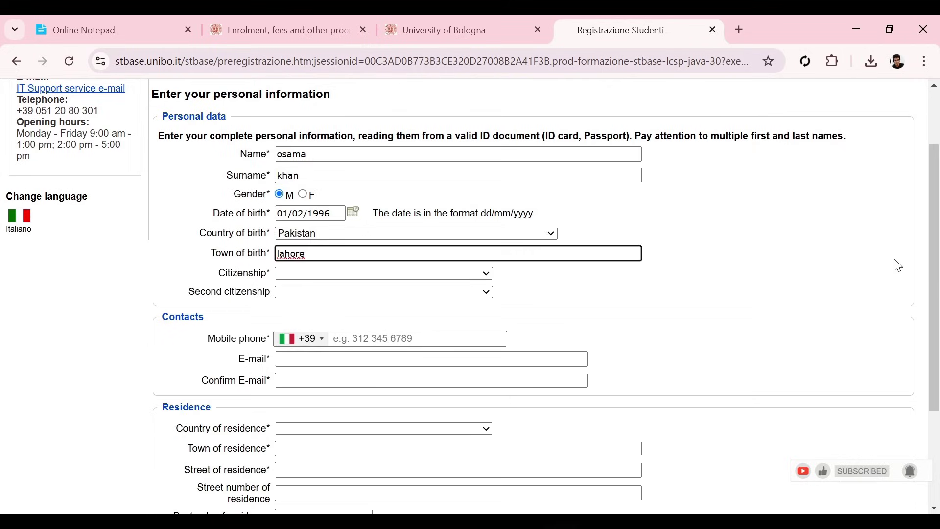
Step: Set citizenship to Pakistan and enter the applicant's mobile number with the +92 prefix
{"action": "left_click", "coordinate": [433, 271]}
{"action": "key", "text": "p"}
{"action": "key", "text": "Return"}
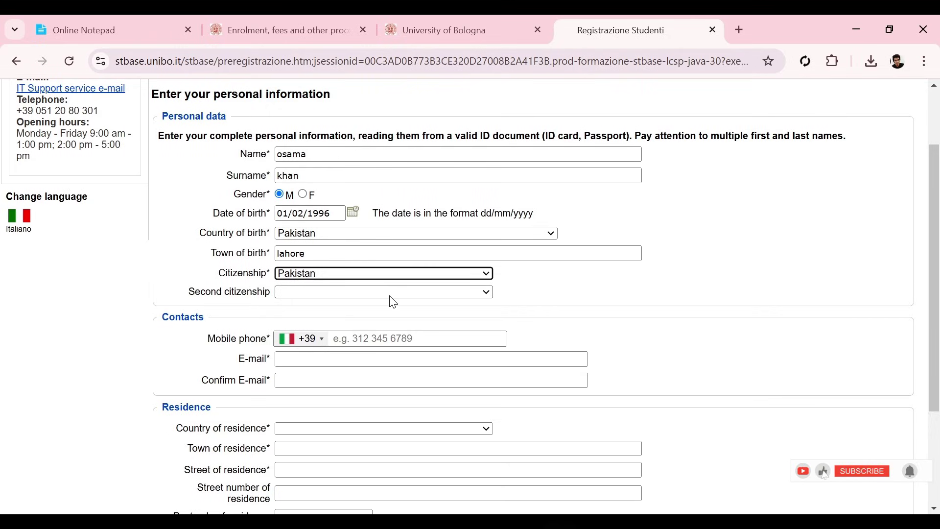
{"action": "left_click_drag", "start_coordinate": [937, 257], "coordinate": [917, 337]}
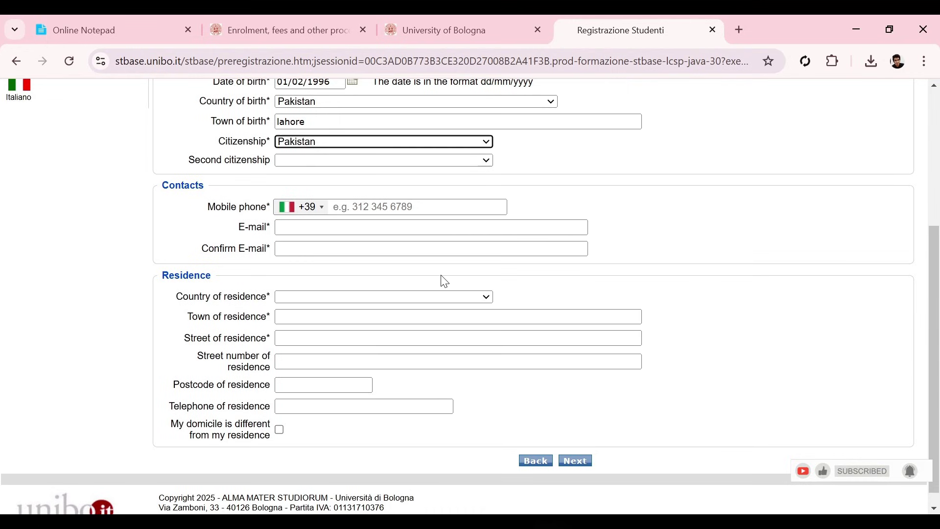
{"action": "left_click", "coordinate": [293, 213]}
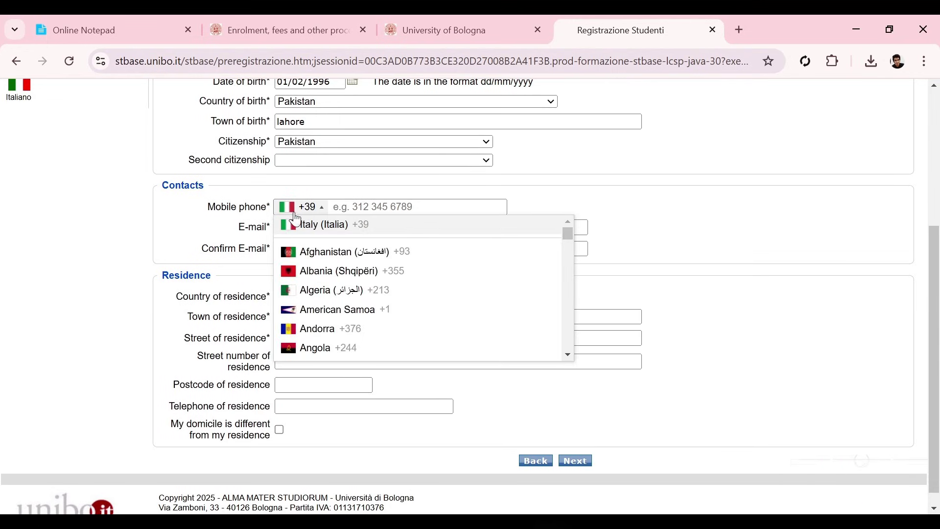
{"action": "key", "text": "p"}
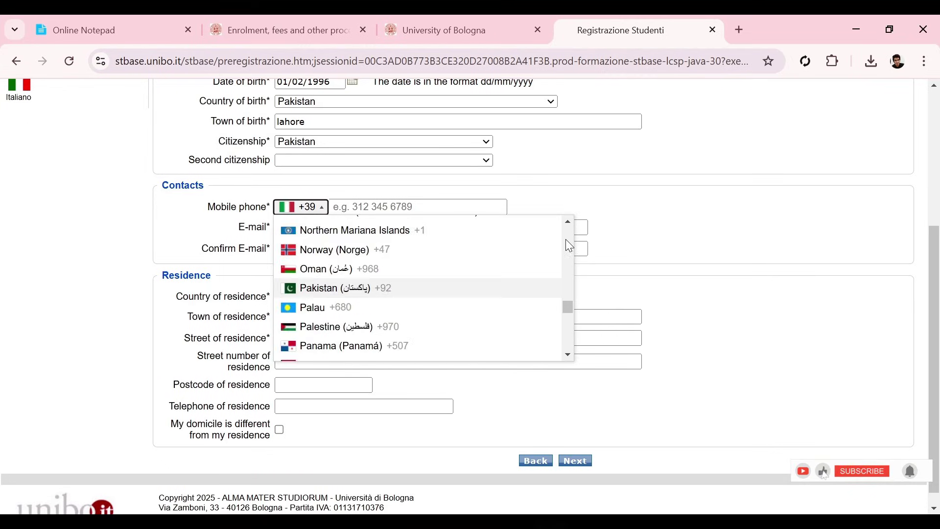
{"action": "key", "text": "Return"}
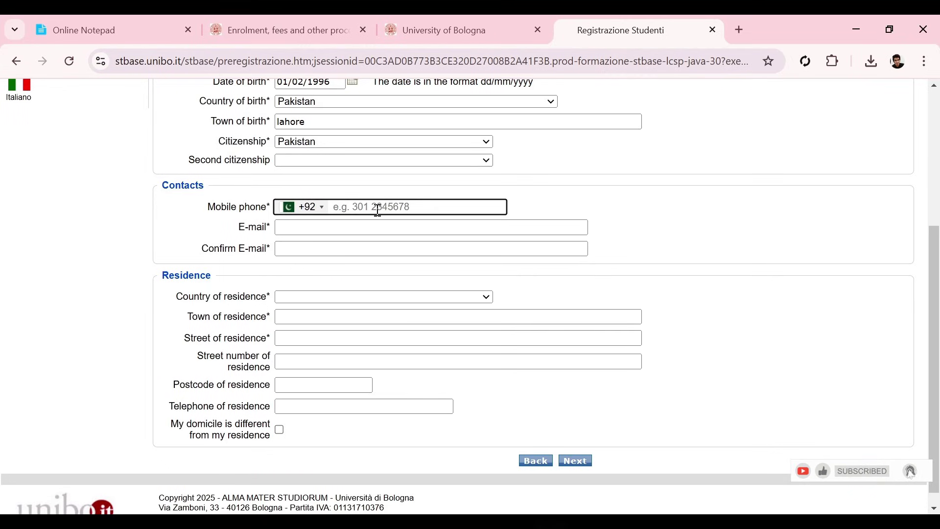
{"action": "type", "text": "33100000"}
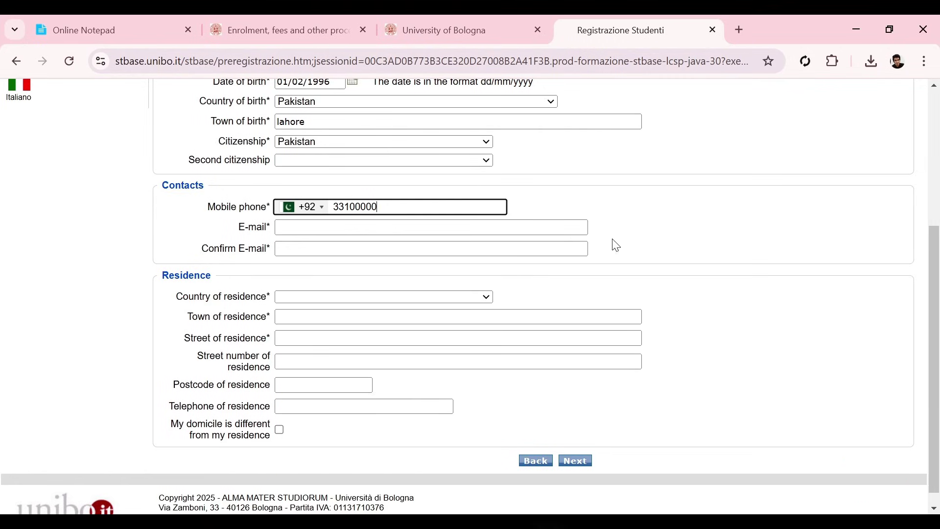
Step: Fill in both e-mail fields and choose Pakistan as the country of residence
{"action": "left_click", "coordinate": [301, 231]}
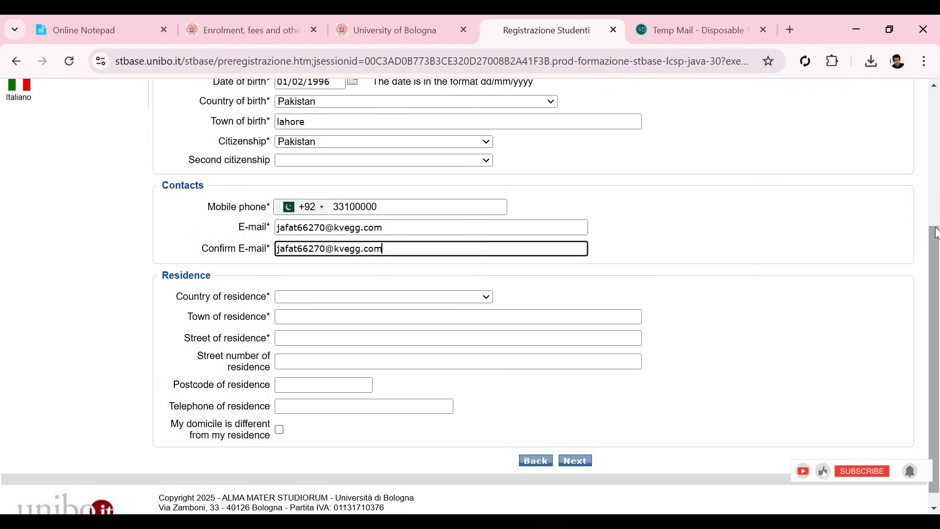
{"action": "scroll", "coordinate": [936, 240], "scroll_direction": "down", "scroll_amount": 1}
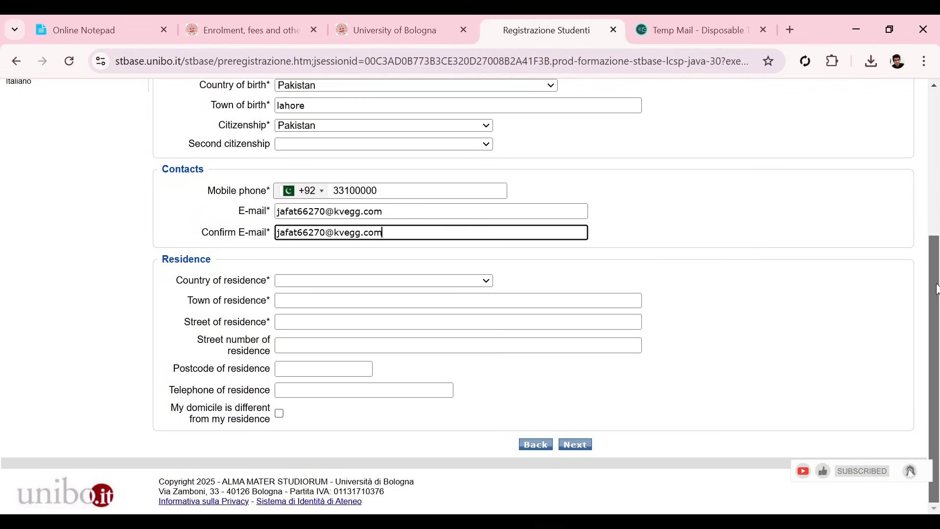
{"action": "left_click", "coordinate": [447, 285]}
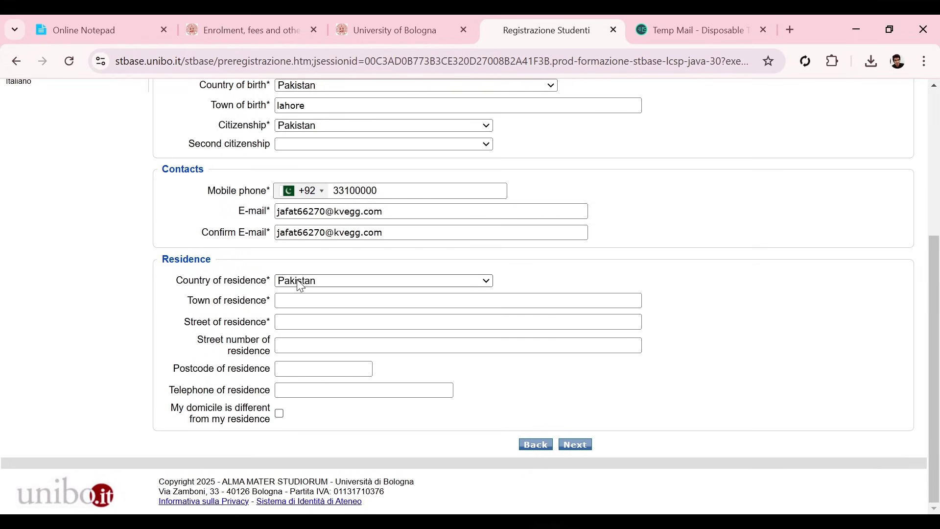
{"action": "left_click", "coordinate": [297, 280]}
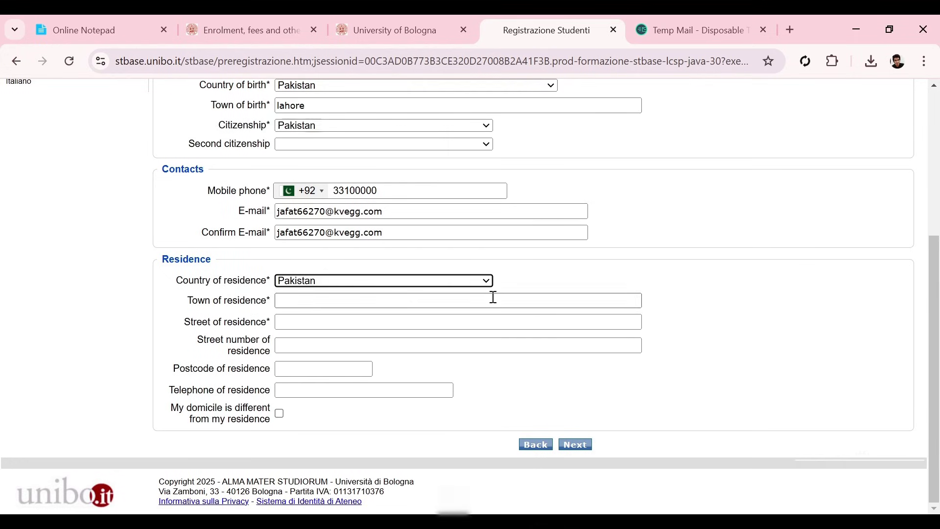
Step: Enter lahore as the town of residence, leaving the street fields empty
{"action": "left_click", "coordinate": [363, 295]}
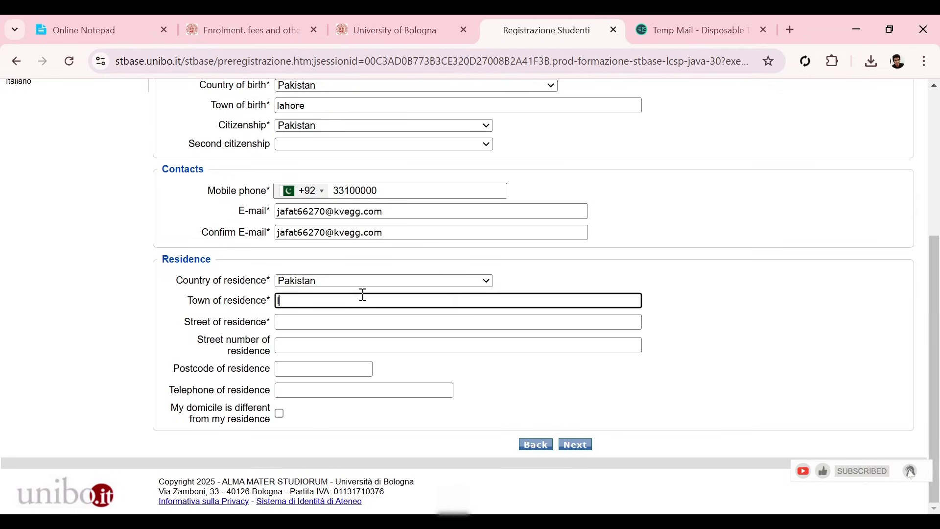
{"action": "type", "text": "lahore"}
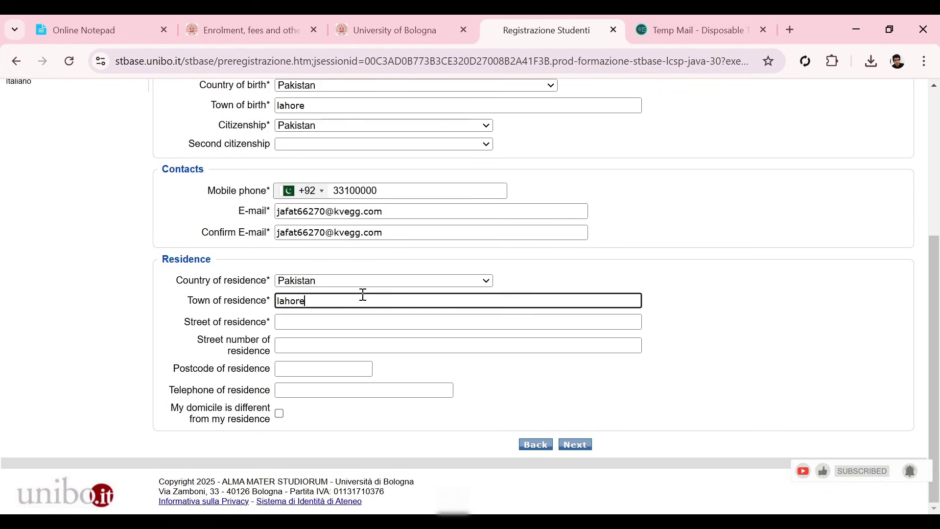
{"action": "key", "text": "Tab"}
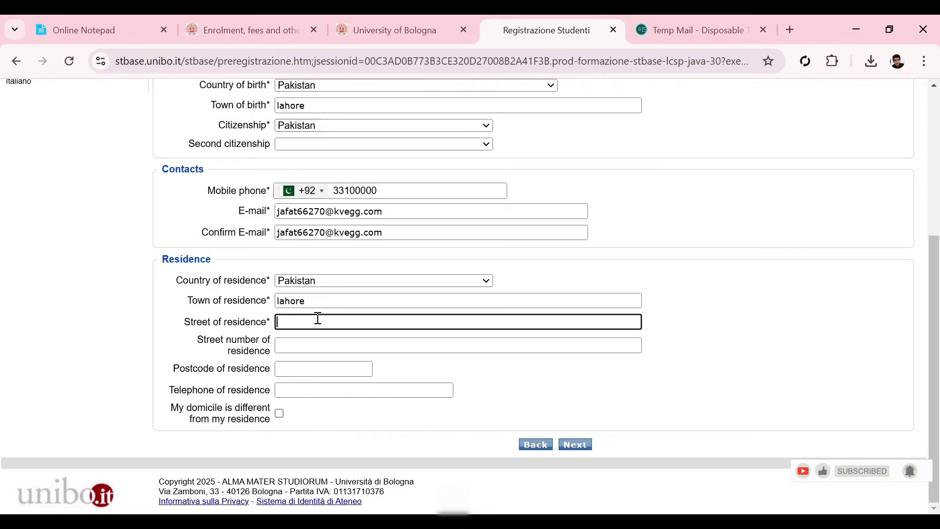
{"action": "left_click", "coordinate": [299, 338]}
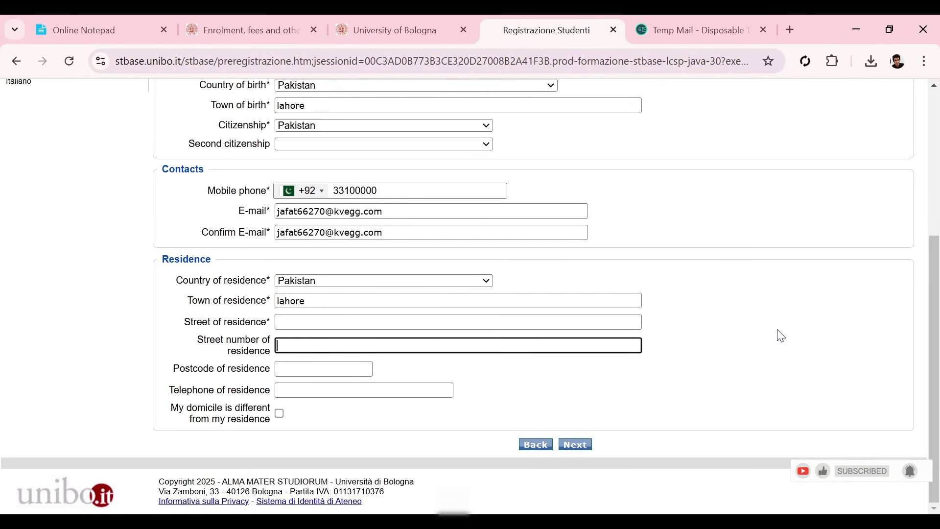
{"action": "key", "text": "Tab"}
{"action": "key", "text": "Tab"}
{"action": "key", "text": "Tab"}
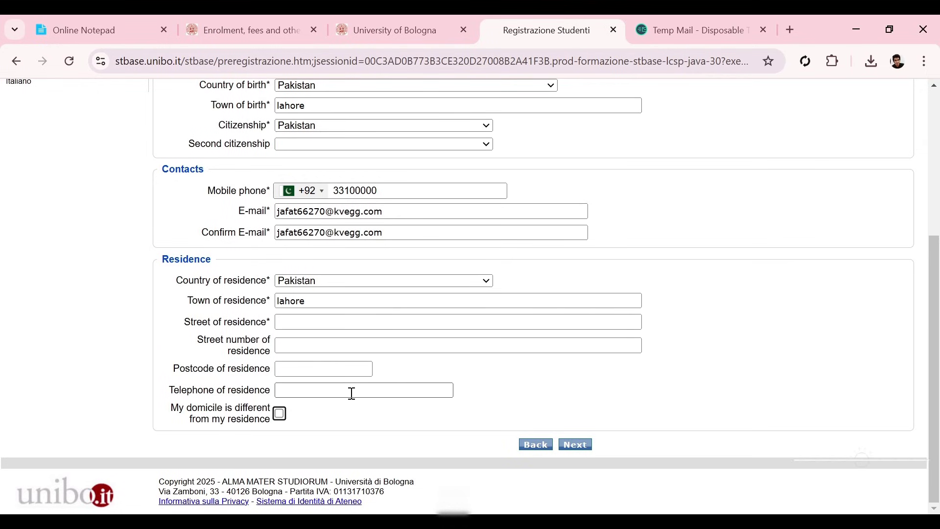
Step: Submit the personal information and scroll the check-and-confirm page down to the captcha
{"action": "left_click", "coordinate": [578, 444]}
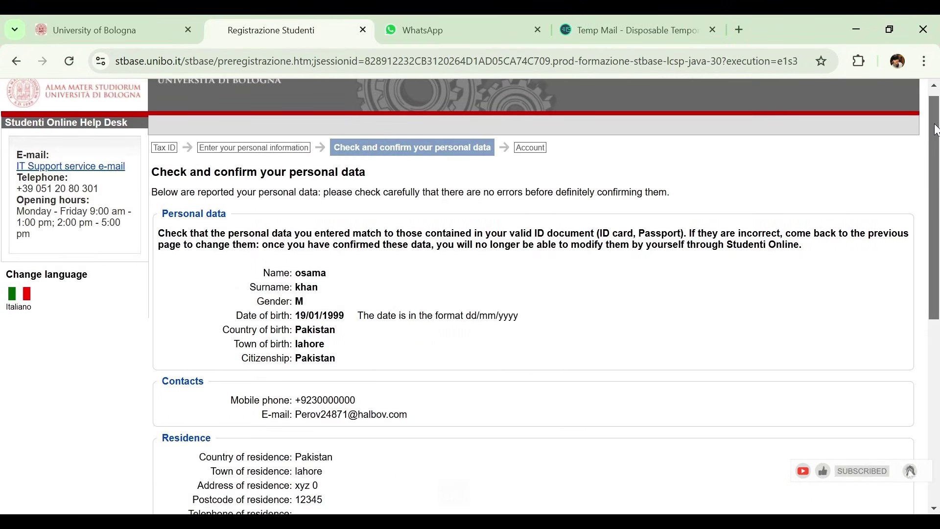
{"action": "mouse_move", "coordinate": [936, 130]}
{"action": "left_mouse_down"}
{"action": "mouse_move", "coordinate": [934, 211]}
{"action": "mouse_move", "coordinate": [931, 147]}
{"action": "left_mouse_up"}
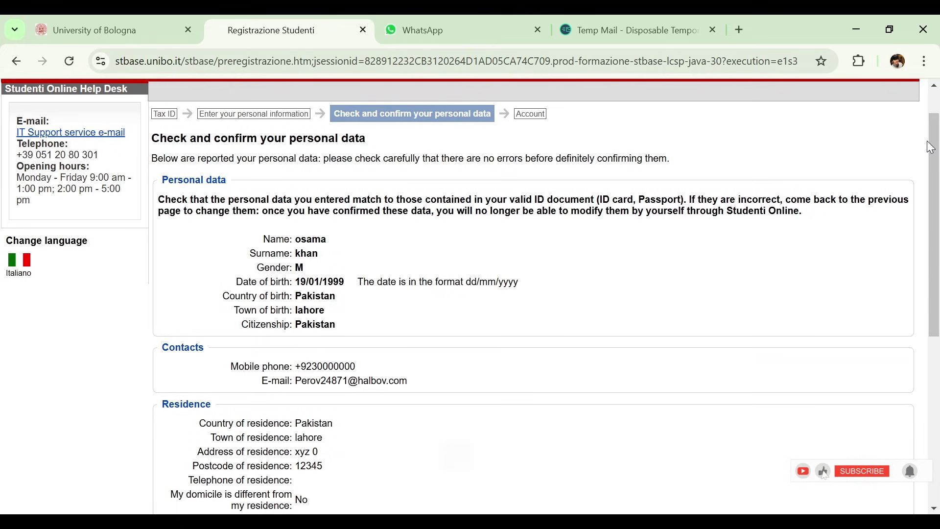
{"action": "left_click_drag", "start_coordinate": [936, 143], "coordinate": [936, 166]}
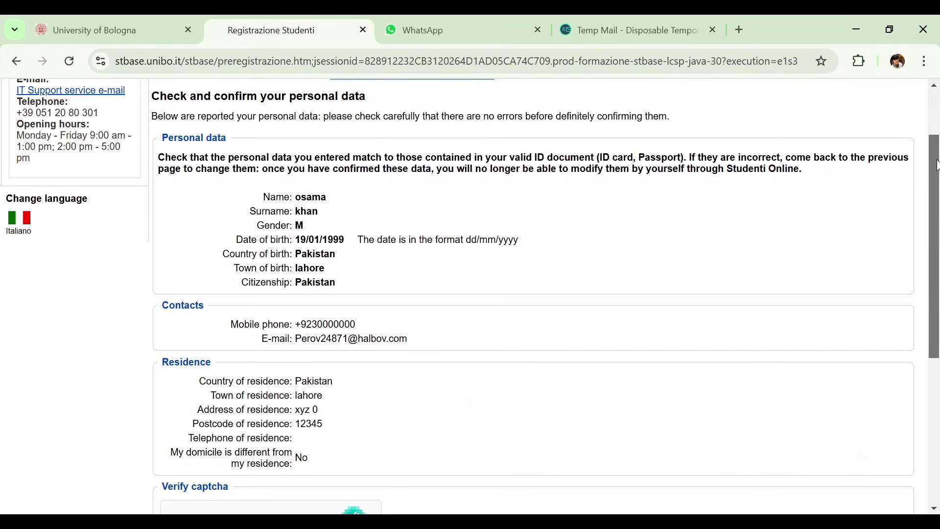
{"action": "left_click_drag", "start_coordinate": [936, 165], "coordinate": [937, 173]}
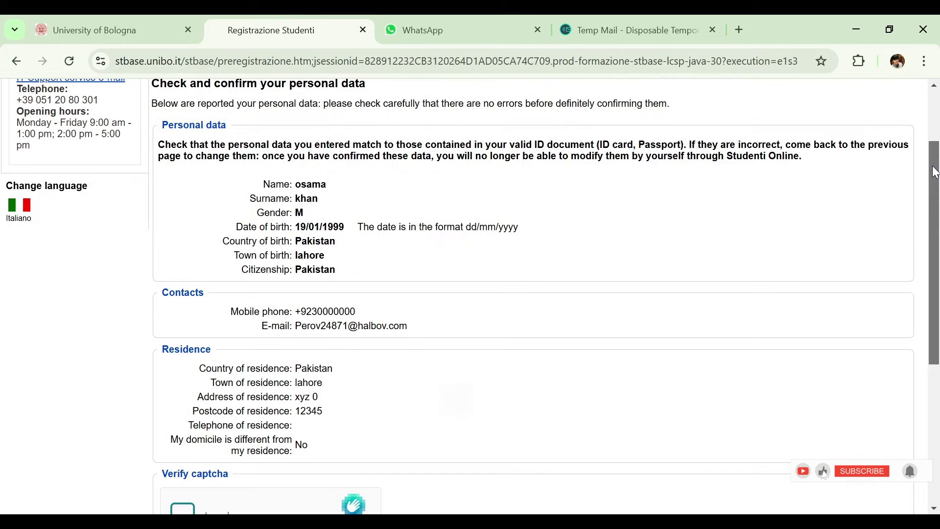
{"action": "left_click_drag", "start_coordinate": [936, 172], "coordinate": [656, 297]}
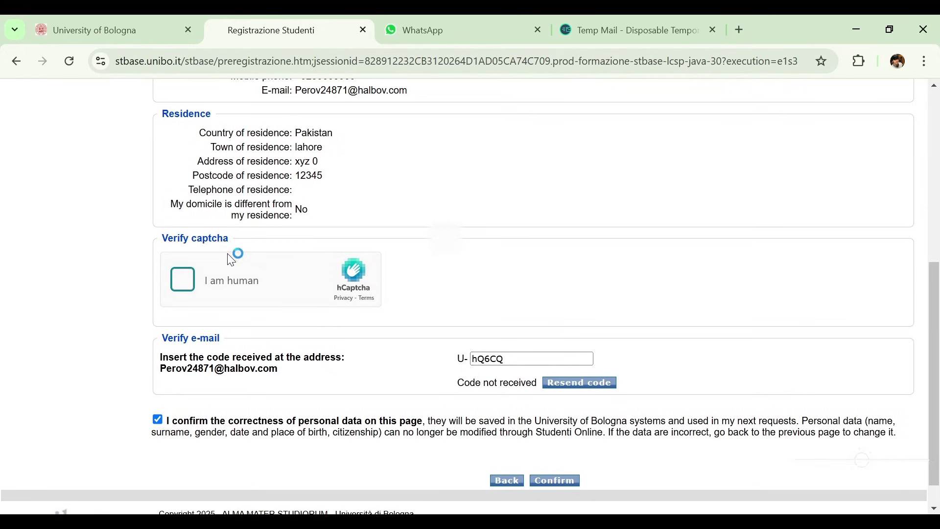
Step: Pass the hCaptcha and copy the verification code from the Temp Mail inbox
{"action": "left_click", "coordinate": [187, 280]}
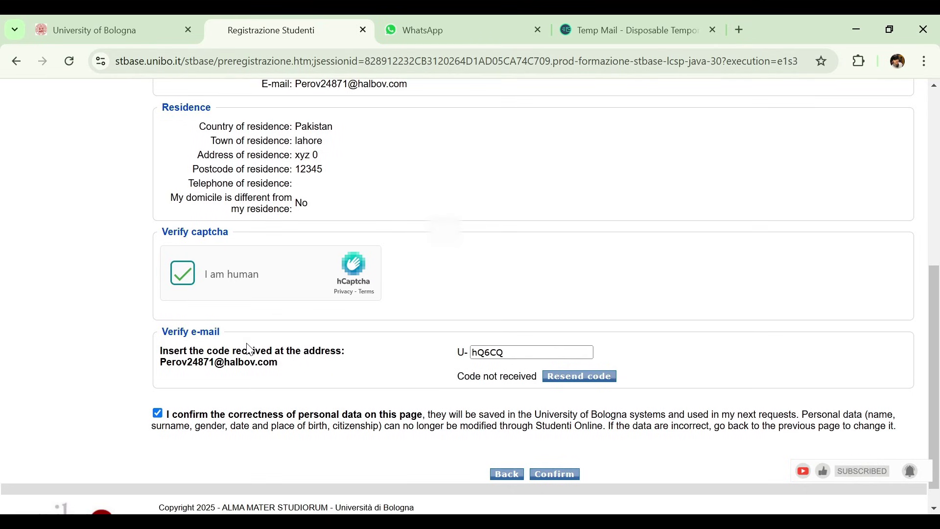
{"action": "left_click_drag", "start_coordinate": [515, 352], "coordinate": [486, 355]}
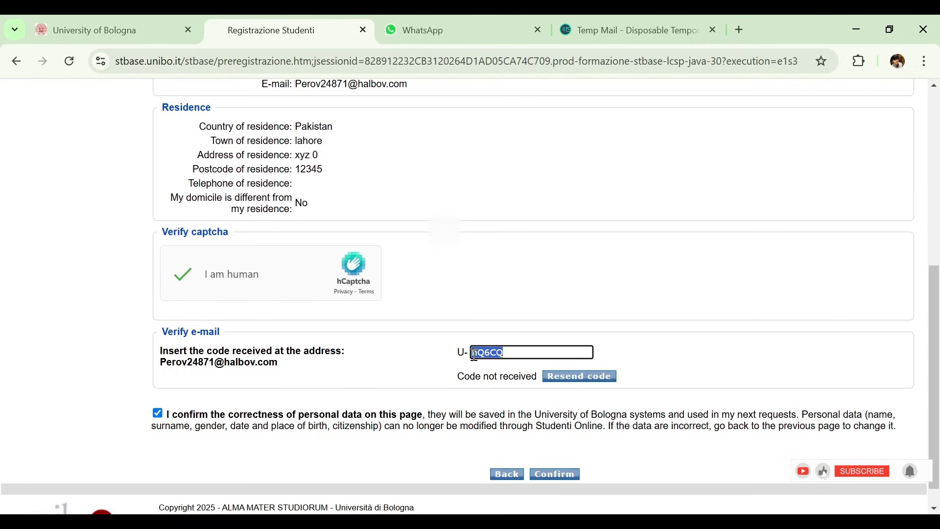
{"action": "left_click", "coordinate": [601, 26]}
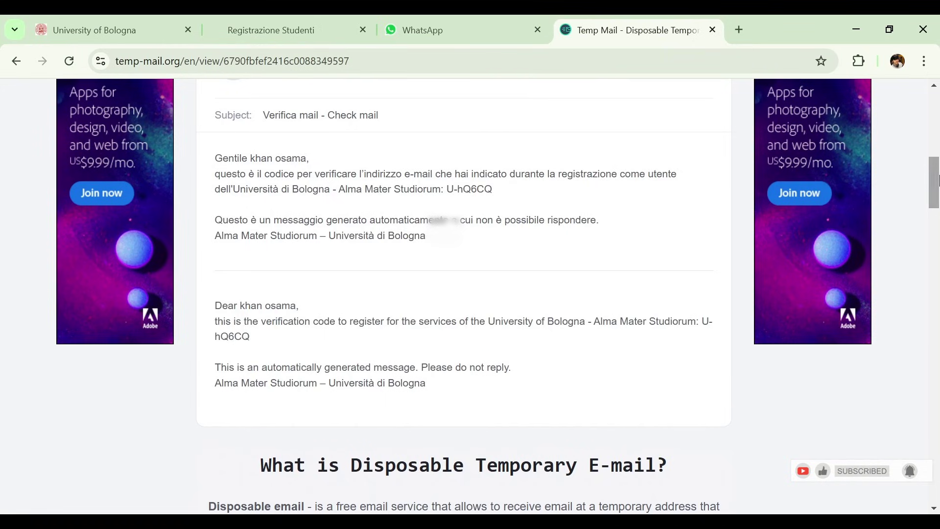
{"action": "mouse_move", "coordinate": [934, 181]}
{"action": "left_mouse_down"}
{"action": "mouse_move", "coordinate": [935, 172]}
{"action": "mouse_move", "coordinate": [935, 181]}
{"action": "left_mouse_up"}
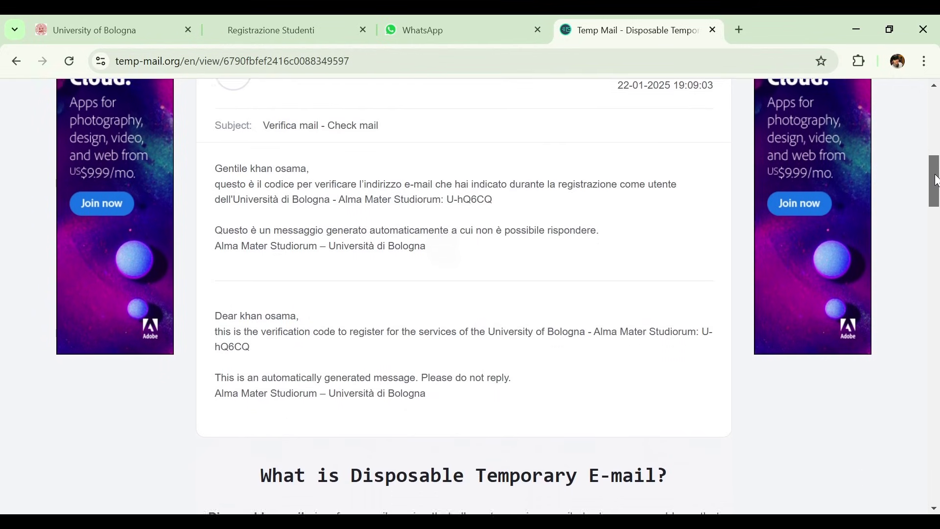
{"action": "left_click_drag", "start_coordinate": [493, 192], "coordinate": [457, 194]}
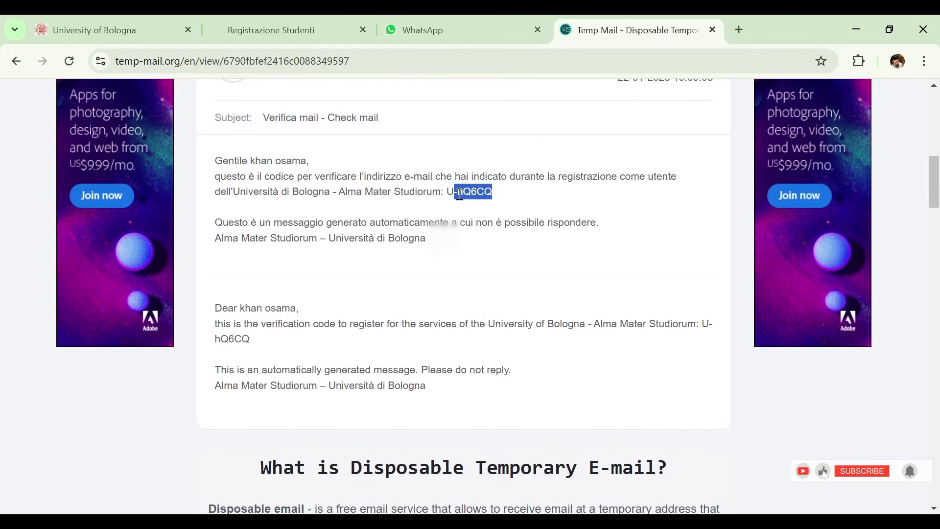
{"action": "left_click", "coordinate": [288, 19]}
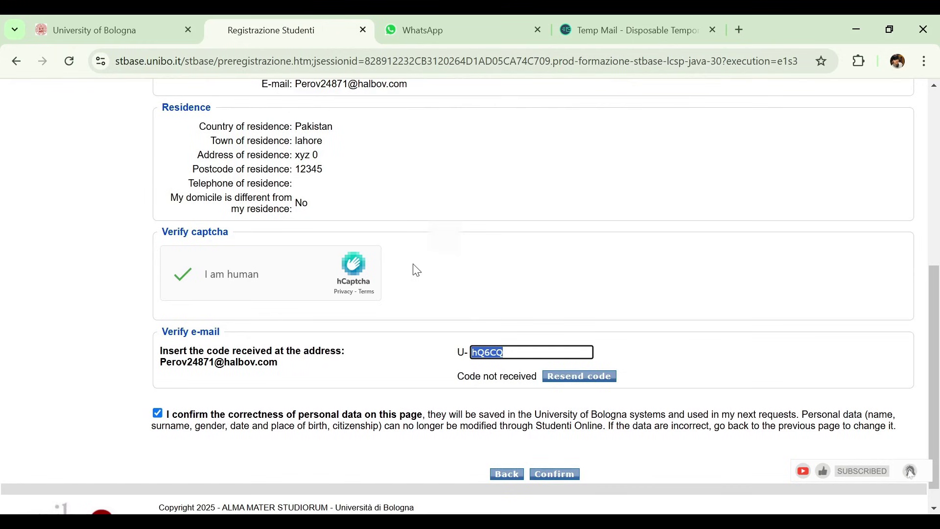
Step: Put the code in the e-mail verification field and confirm the personal data
{"action": "left_click", "coordinate": [516, 350]}
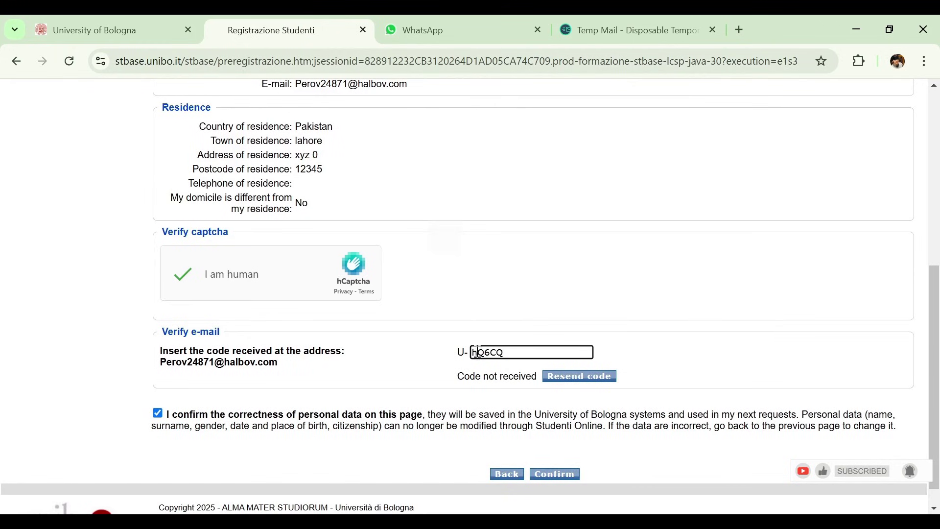
{"action": "scroll", "coordinate": [937, 311], "scroll_direction": "down", "scroll_amount": 2}
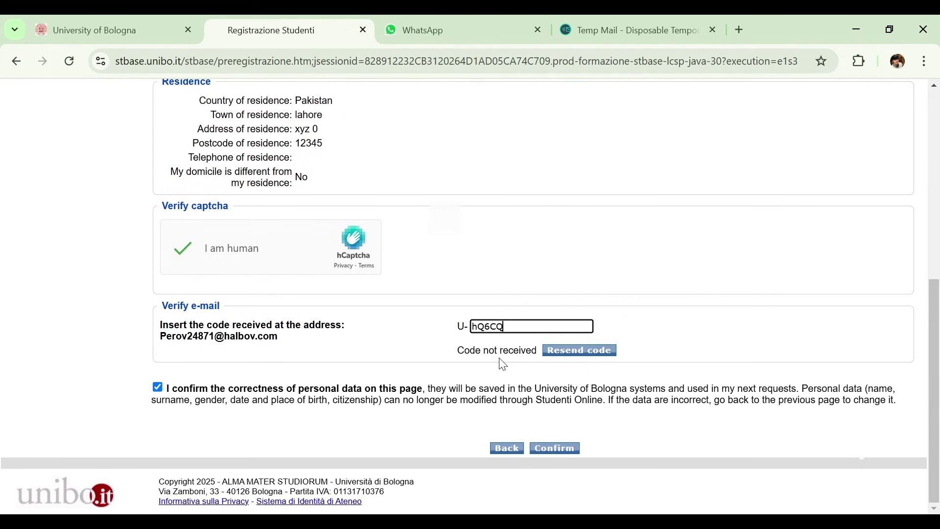
{"action": "left_click", "coordinate": [556, 454]}
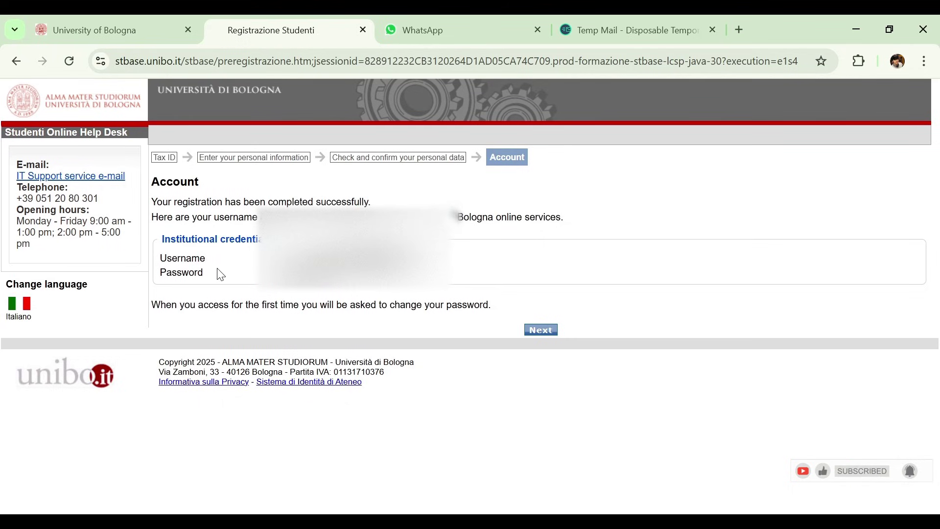
Step: Continue past the Account credentials page and choose Login » on the Studenti Online welcome page
{"action": "left_click", "coordinate": [538, 331]}
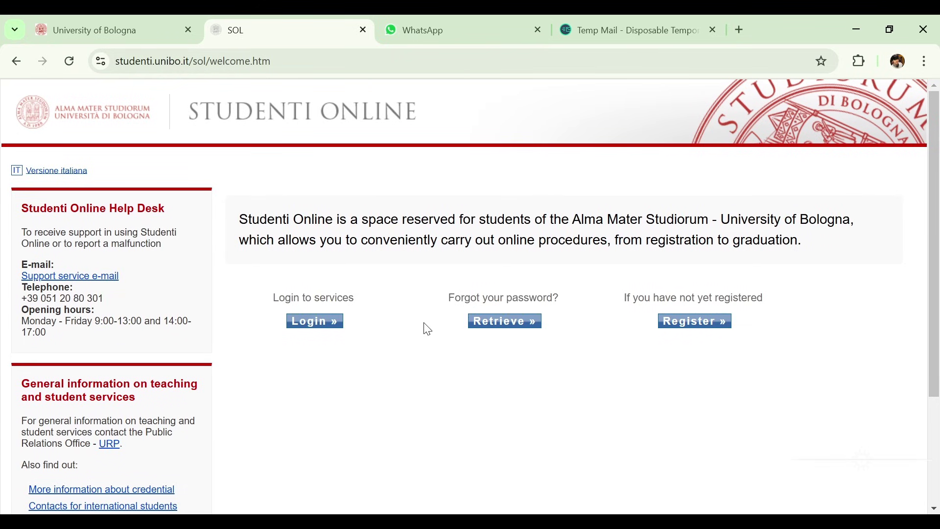
{"action": "left_click", "coordinate": [336, 331]}
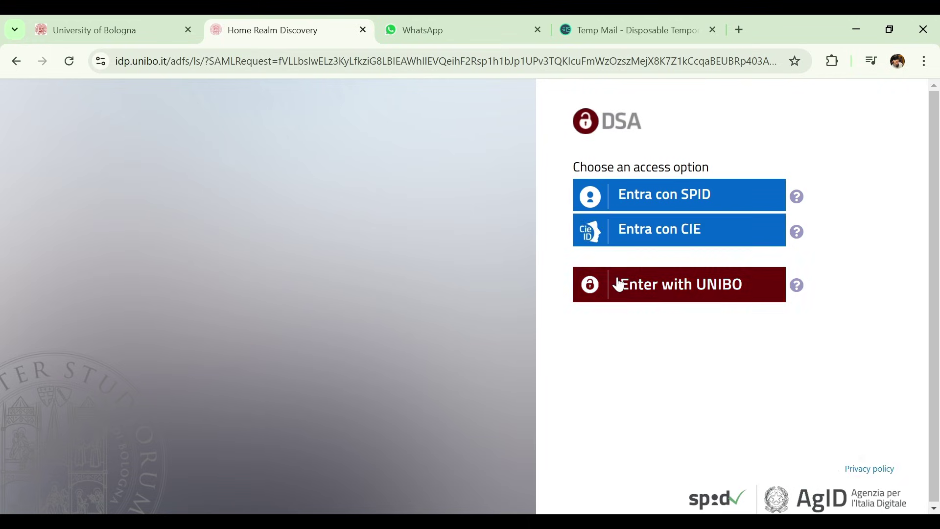
Step: Sign in to DSA with the student's institutional username and password
{"action": "left_click", "coordinate": [688, 288]}
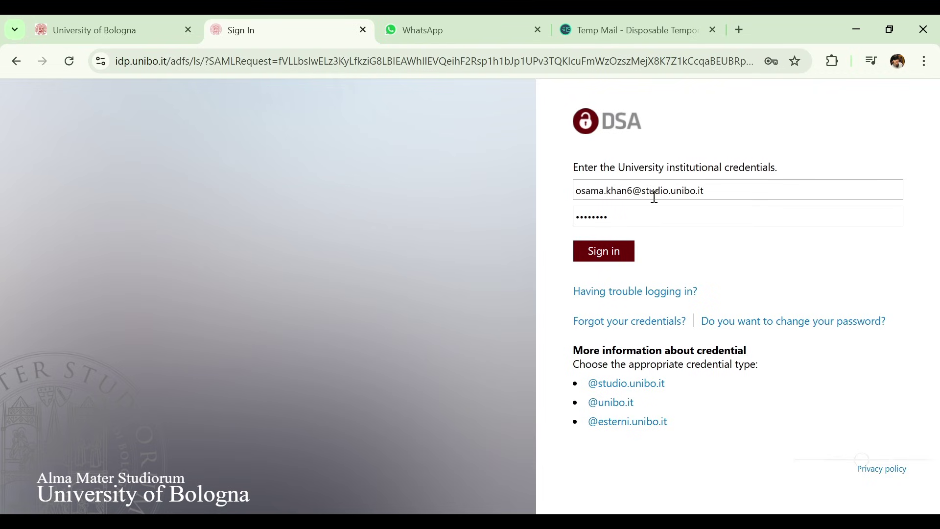
{"action": "left_click", "coordinate": [589, 257]}
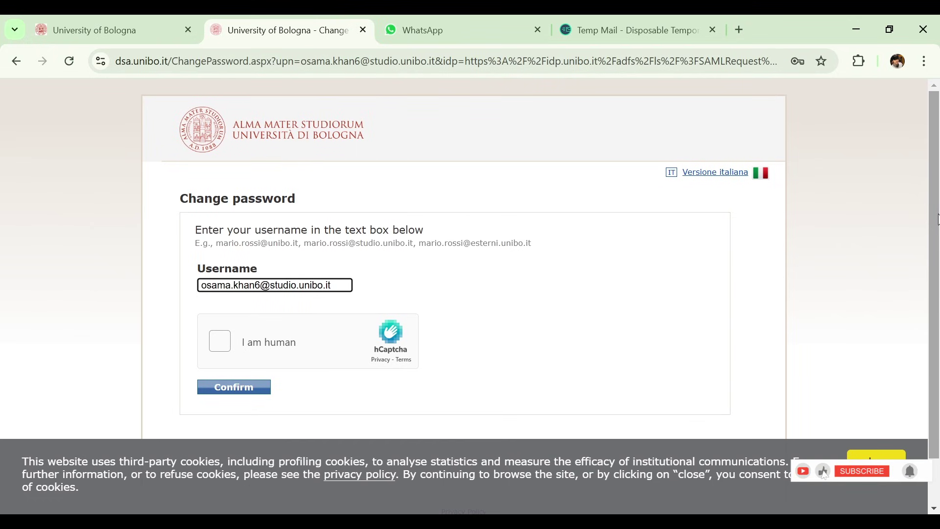
Step: Tick the hCaptcha 'I am human' check and confirm the username for the password change
{"action": "left_click", "coordinate": [220, 343]}
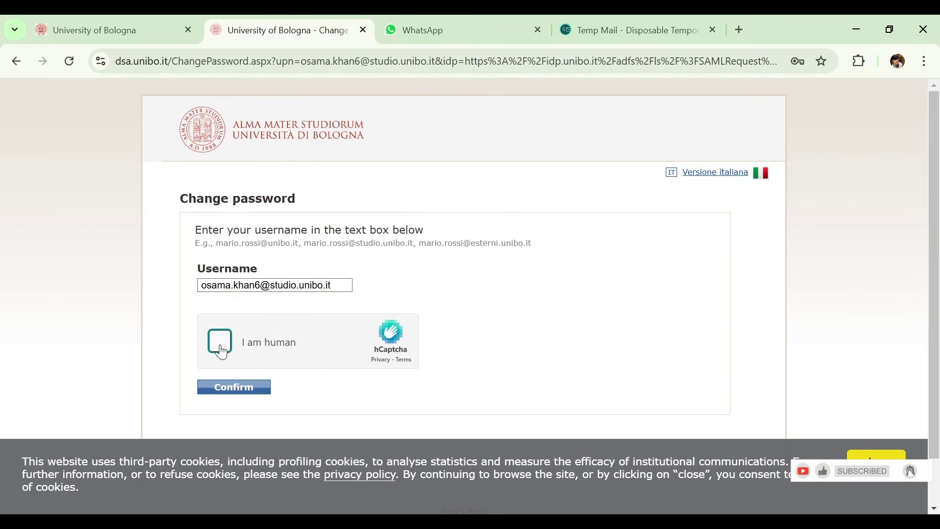
{"action": "scroll", "coordinate": [222, 347], "scroll_direction": "down", "scroll_amount": 1}
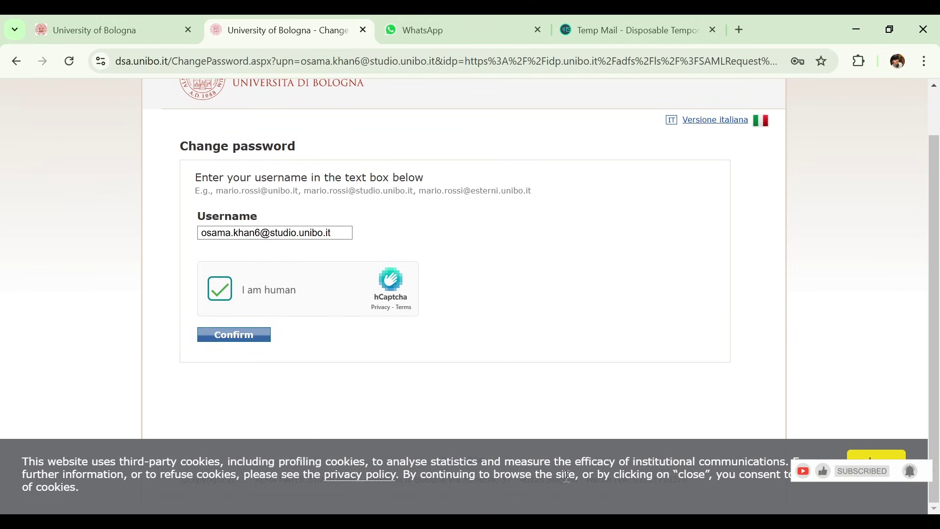
{"action": "left_click", "coordinate": [254, 342]}
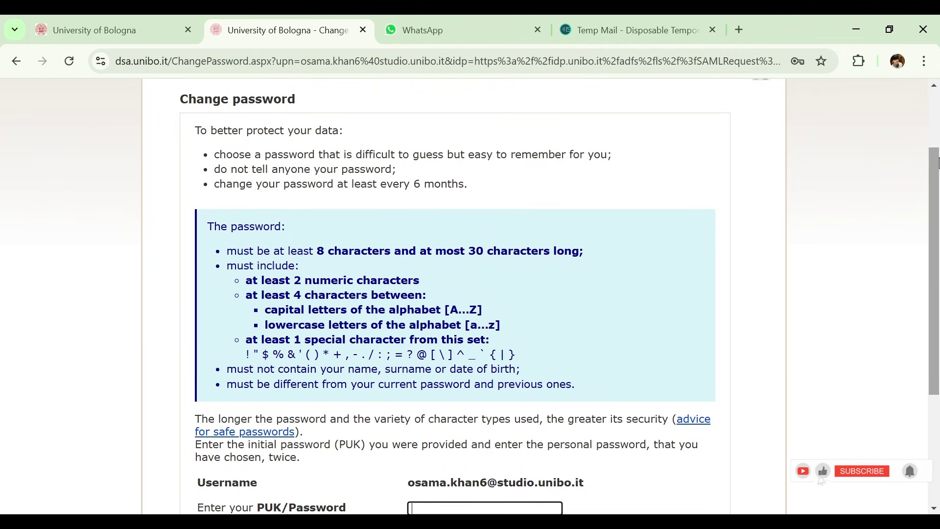
{"action": "mouse_move", "coordinate": [937, 164]}
{"action": "left_mouse_down"}
{"action": "mouse_move", "coordinate": [936, 131]}
{"action": "mouse_move", "coordinate": [932, 263]}
{"action": "mouse_move", "coordinate": [930, 166]}
{"action": "left_mouse_up"}
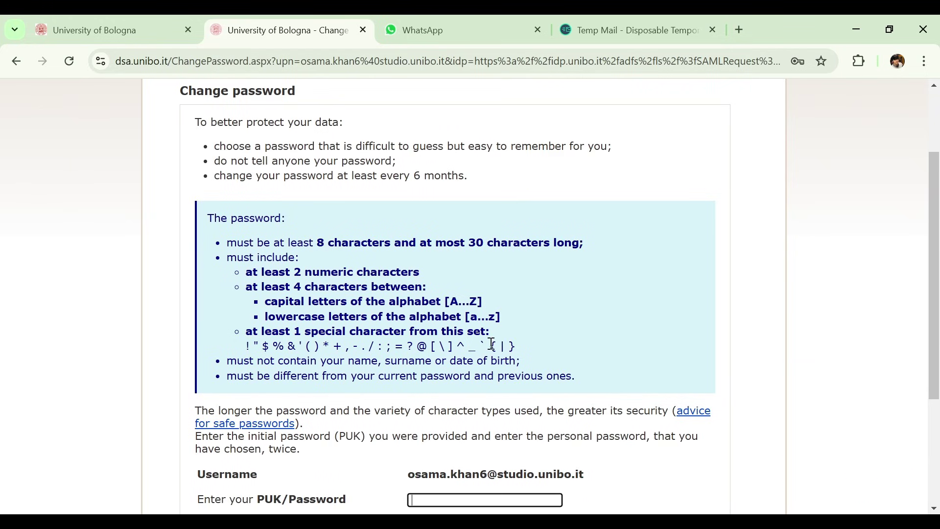
Step: Review the list of allowed special characters for the new password
{"action": "left_click_drag", "start_coordinate": [531, 344], "coordinate": [243, 341]}
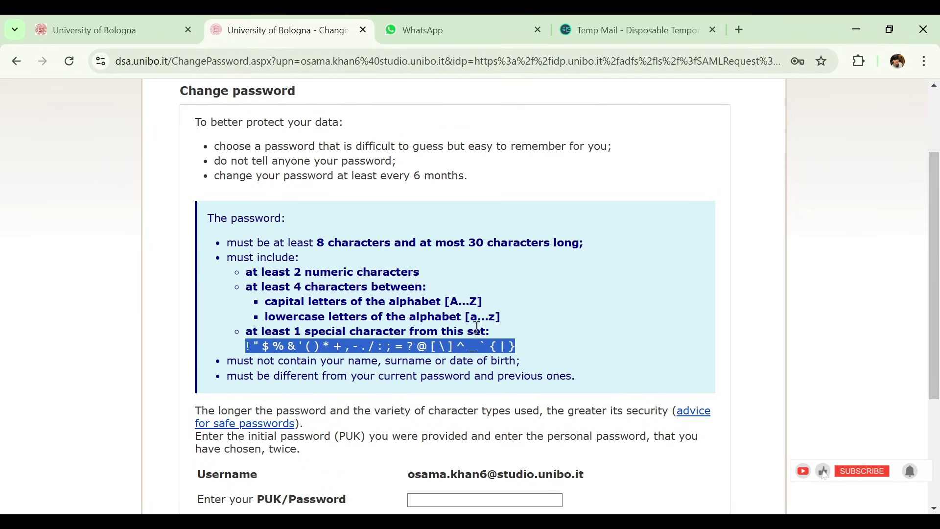
{"action": "left_click", "coordinate": [846, 371]}
{"action": "scroll", "coordinate": [845, 371], "scroll_direction": "down", "scroll_amount": 1}
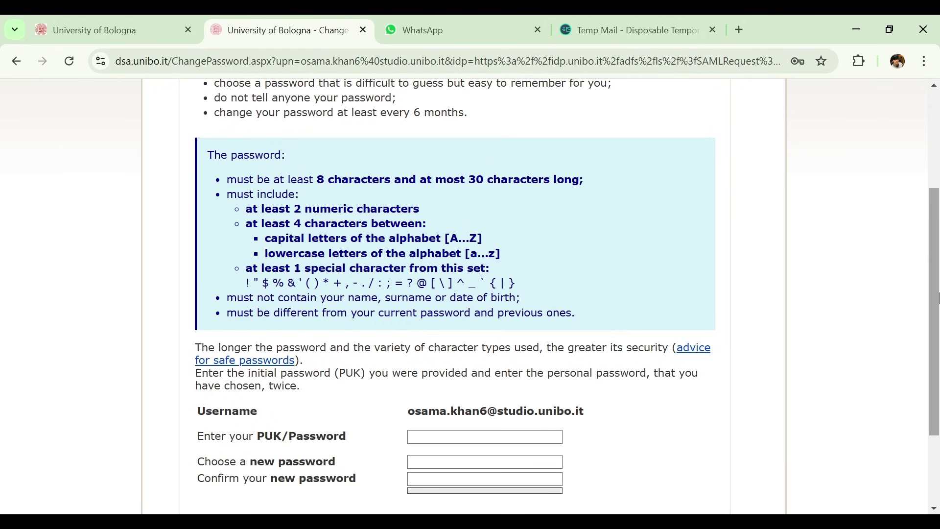
{"action": "left_click_drag", "start_coordinate": [936, 297], "coordinate": [936, 368]}
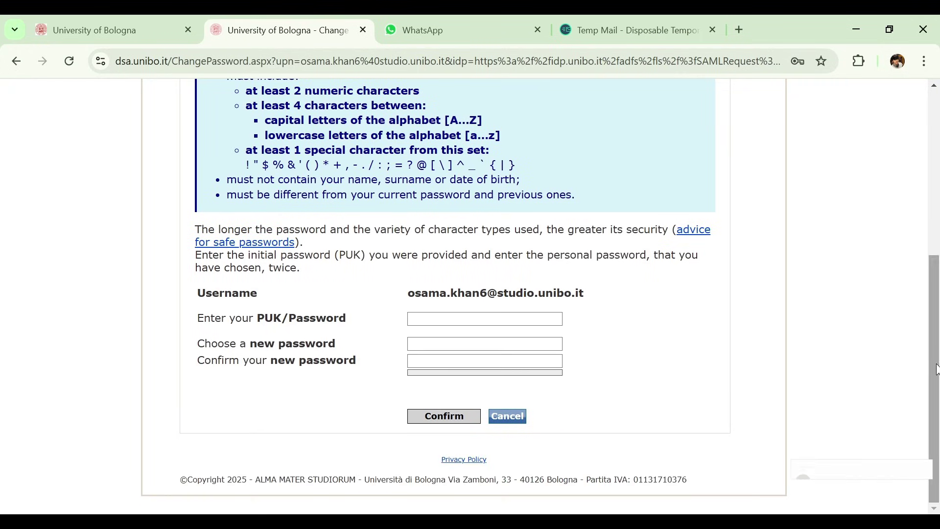
Step: Paste the initial PUK, enter the new password twice, and confirm the change
{"action": "left_click", "coordinate": [466, 321]}
{"action": "left_click", "coordinate": [471, 303]}
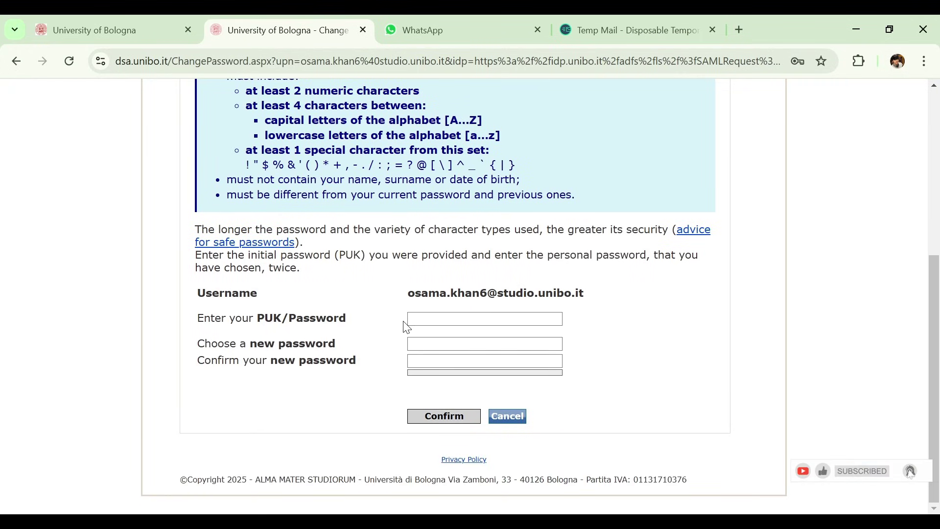
{"action": "left_click", "coordinate": [519, 317]}
{"action": "key", "text": "ctrl+v"}
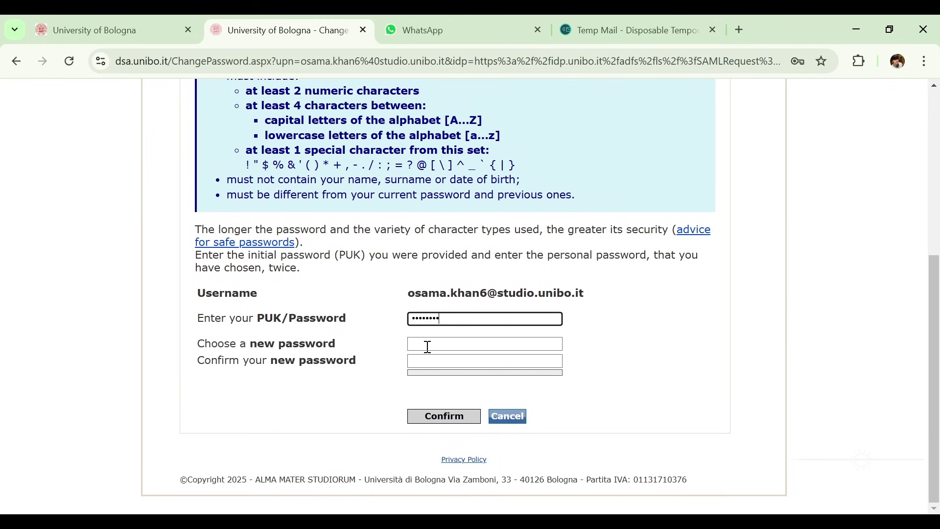
{"action": "left_click", "coordinate": [428, 347]}
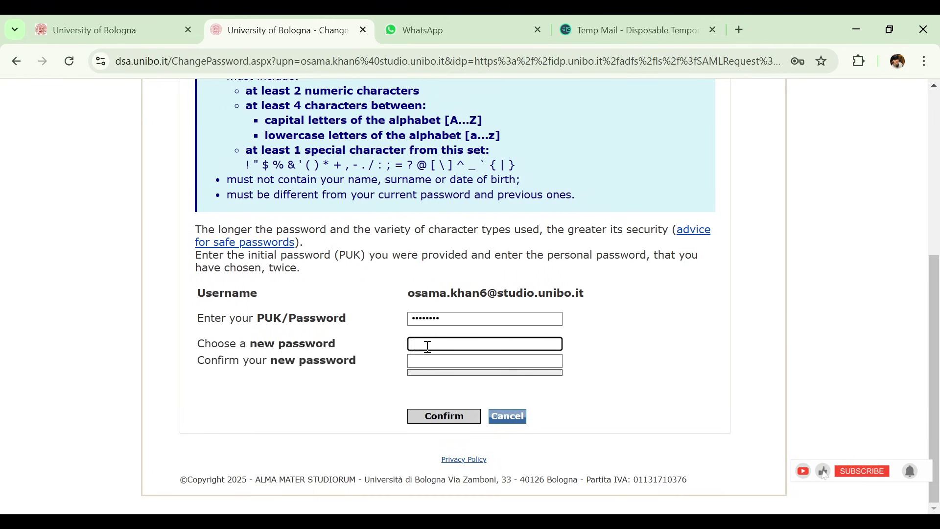
{"action": "type", "text": "•"}
{"action": "key", "text": "ctrl+v"}
{"action": "left_click", "coordinate": [471, 362]}
{"action": "key", "text": "ctrl+v"}
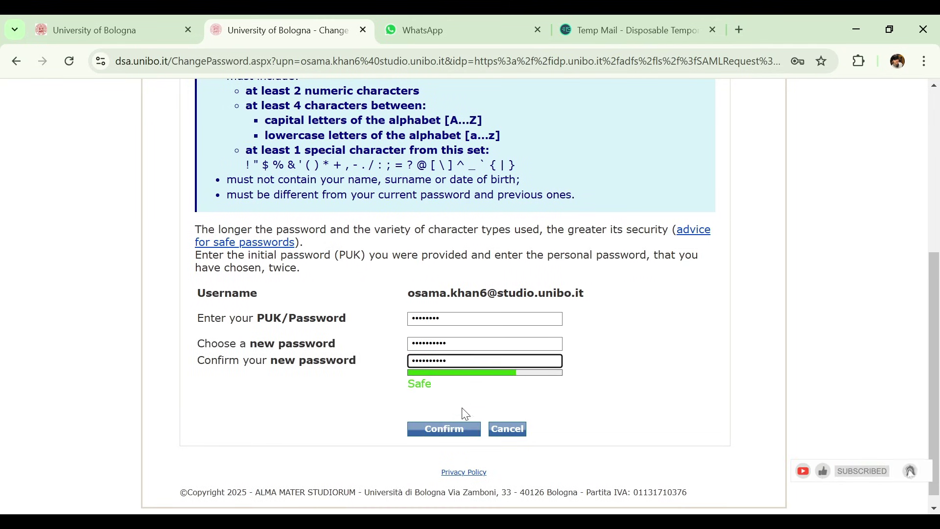
{"action": "left_click", "coordinate": [446, 428]}
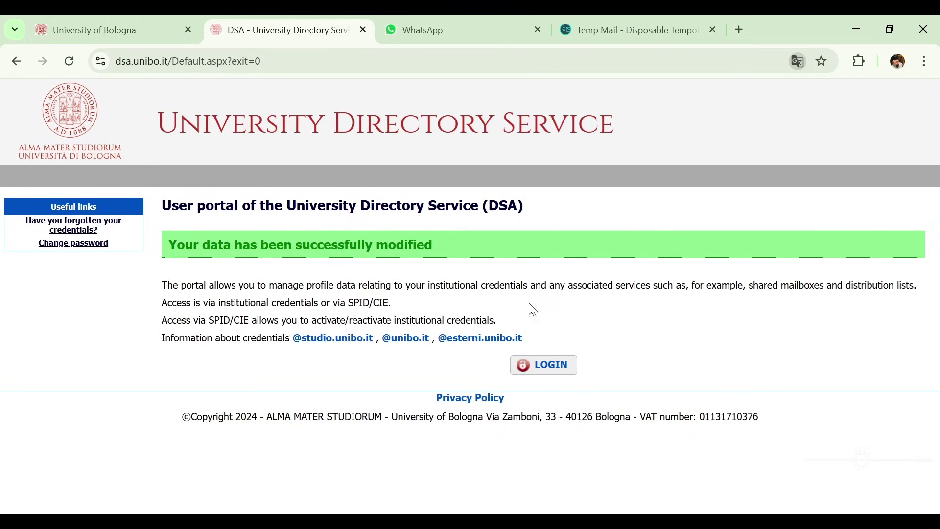
{"action": "left_click", "coordinate": [541, 372]}
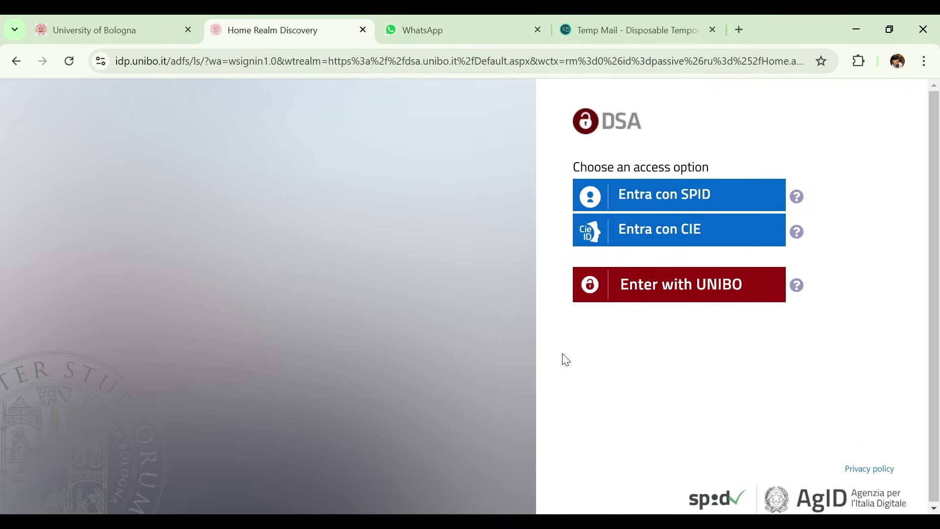
{"action": "left_click", "coordinate": [657, 300]}
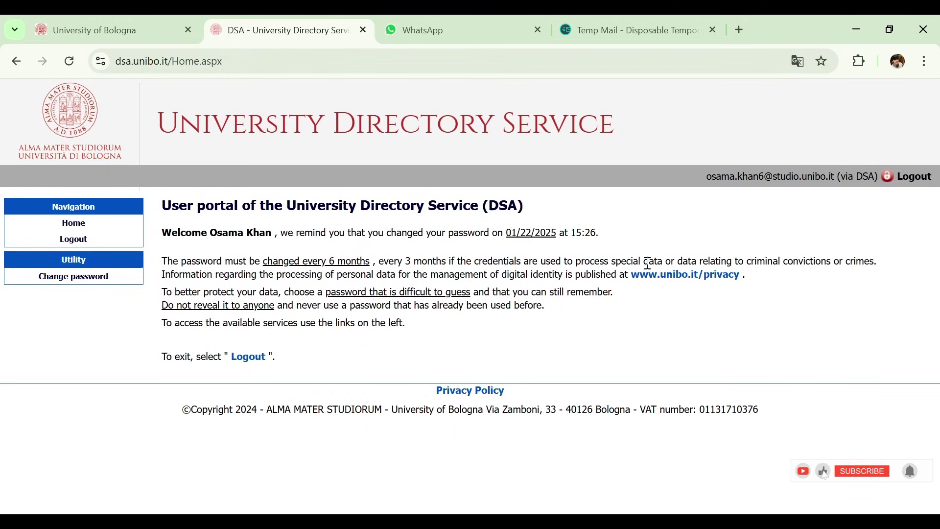
{"action": "left_click", "coordinate": [668, 277]}
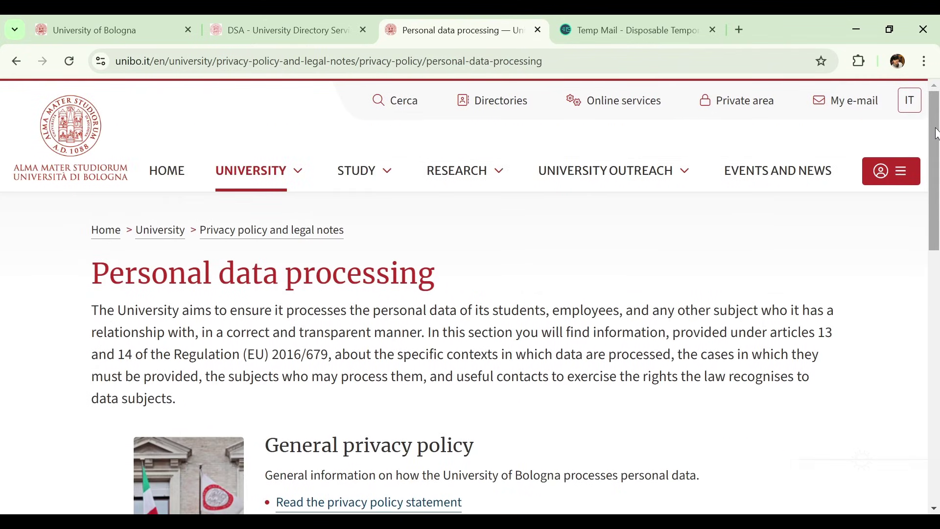
Step: Enter Studenti Online from unibo.it Online services with UNIBO and start an admission application
{"action": "left_click", "coordinate": [607, 106]}
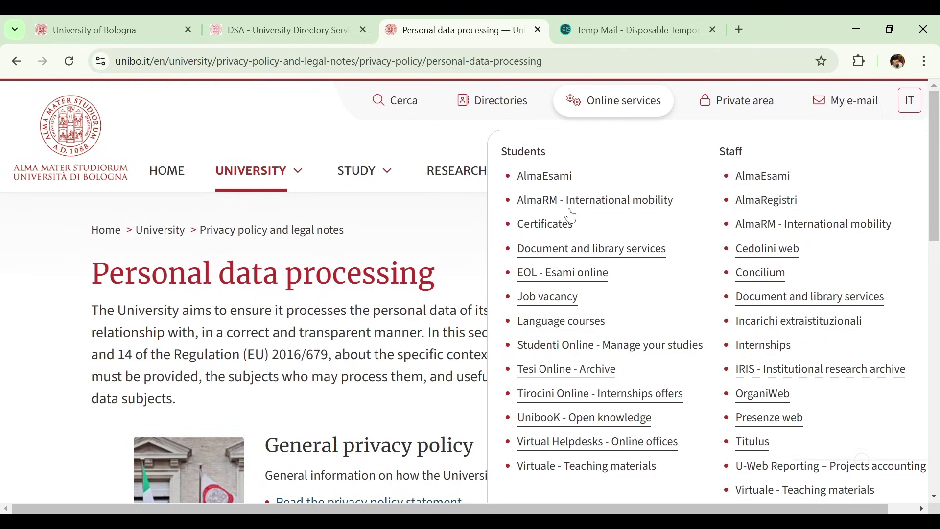
{"action": "left_click", "coordinate": [561, 346]}
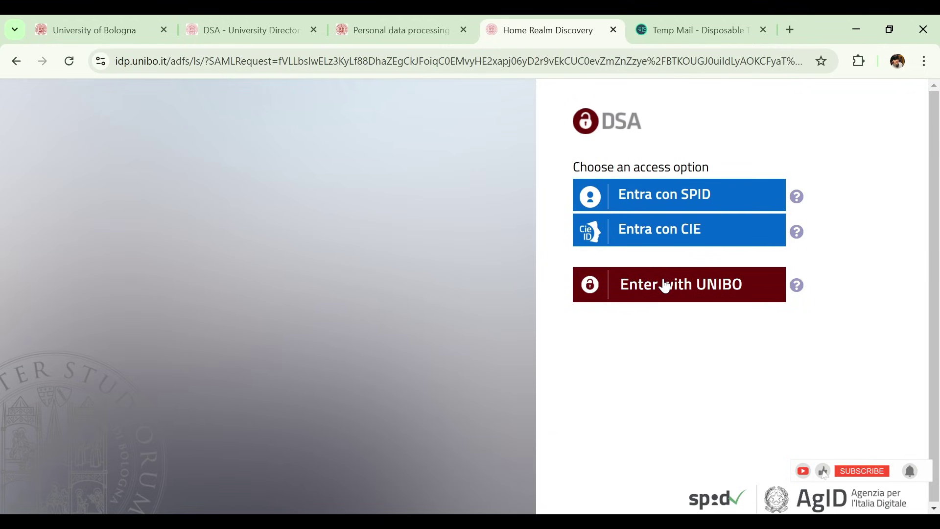
{"action": "left_click", "coordinate": [691, 292]}
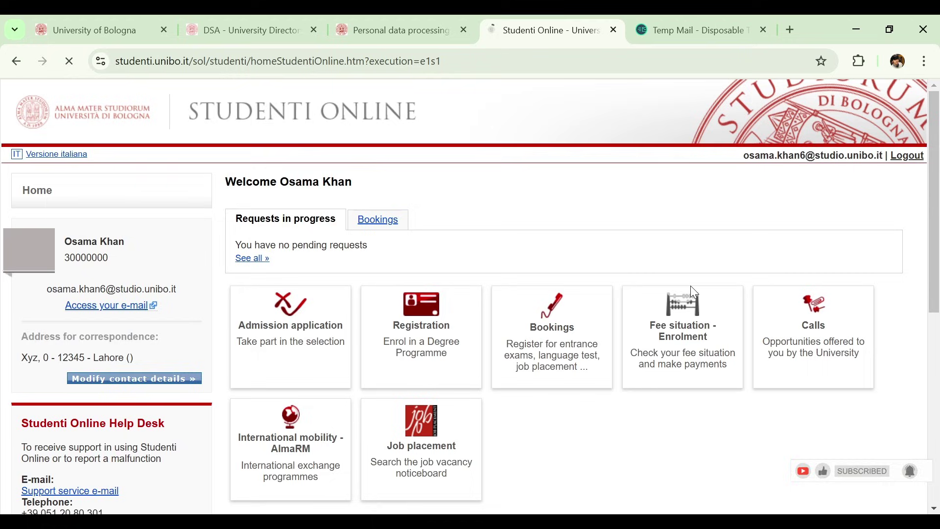
{"action": "mouse_move", "coordinate": [938, 205]}
{"action": "left_mouse_down"}
{"action": "mouse_move", "coordinate": [937, 293]}
{"action": "mouse_move", "coordinate": [938, 176]}
{"action": "mouse_move", "coordinate": [938, 343]}
{"action": "mouse_move", "coordinate": [923, 210]}
{"action": "left_mouse_up"}
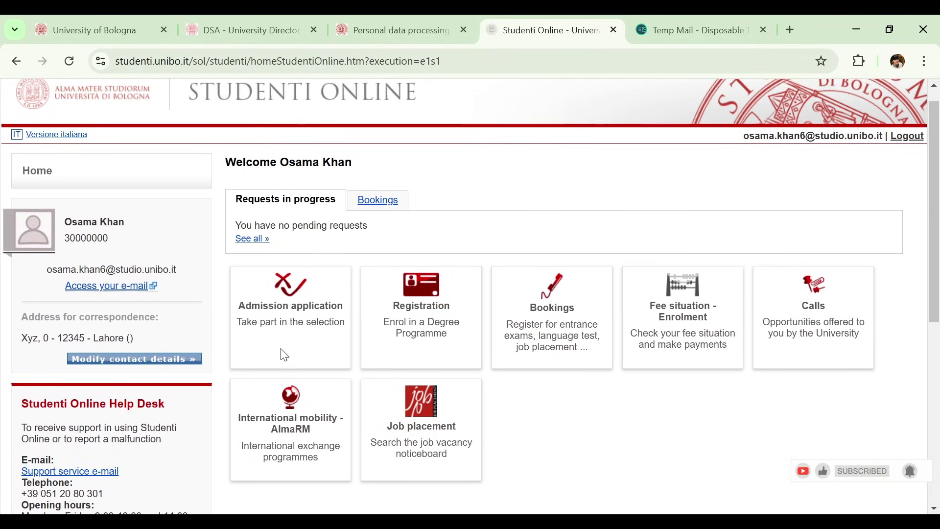
{"action": "left_click", "coordinate": [293, 315]}
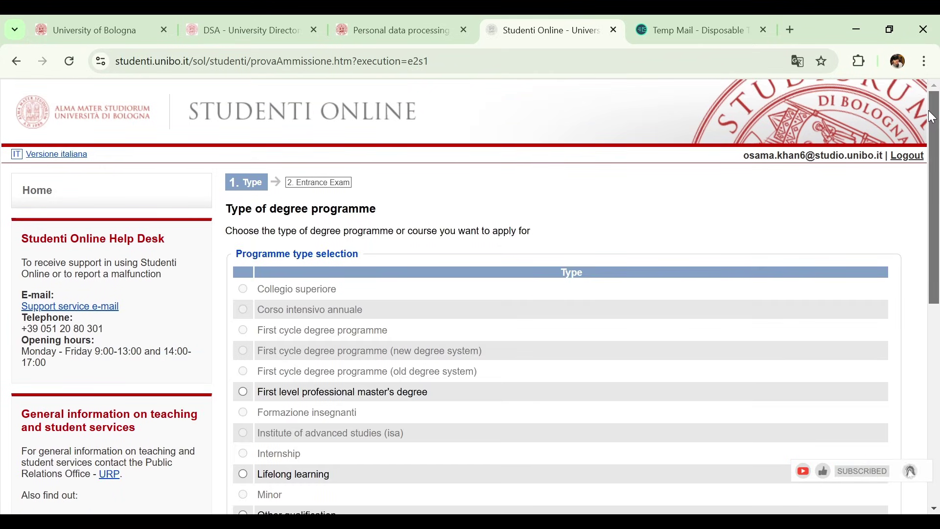
Step: Choose Second cycle degree programme as the degree type and continue to the selections
{"action": "left_click_drag", "start_coordinate": [930, 124], "coordinate": [938, 216]}
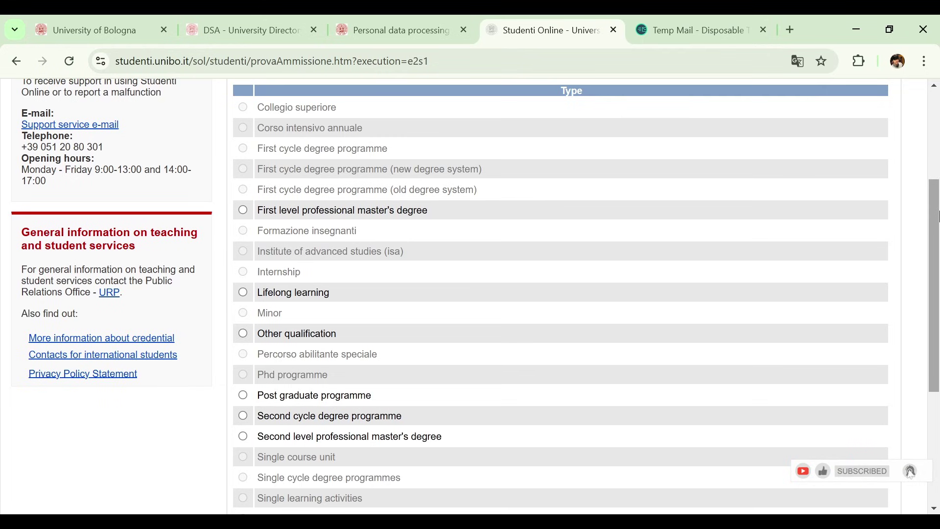
{"action": "left_click_drag", "start_coordinate": [937, 216], "coordinate": [937, 208]}
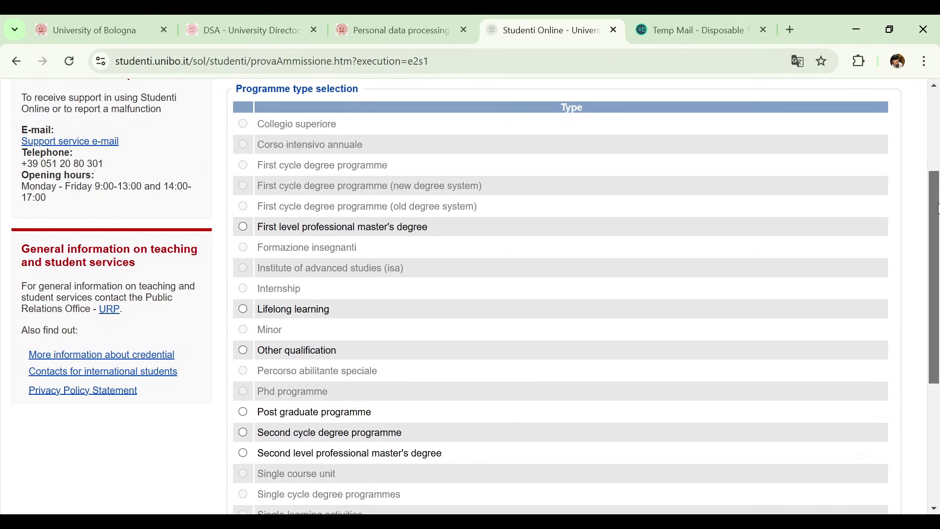
{"action": "mouse_move", "coordinate": [937, 208]}
{"action": "left_mouse_down"}
{"action": "mouse_move", "coordinate": [936, 184]}
{"action": "mouse_move", "coordinate": [935, 224]}
{"action": "left_mouse_up"}
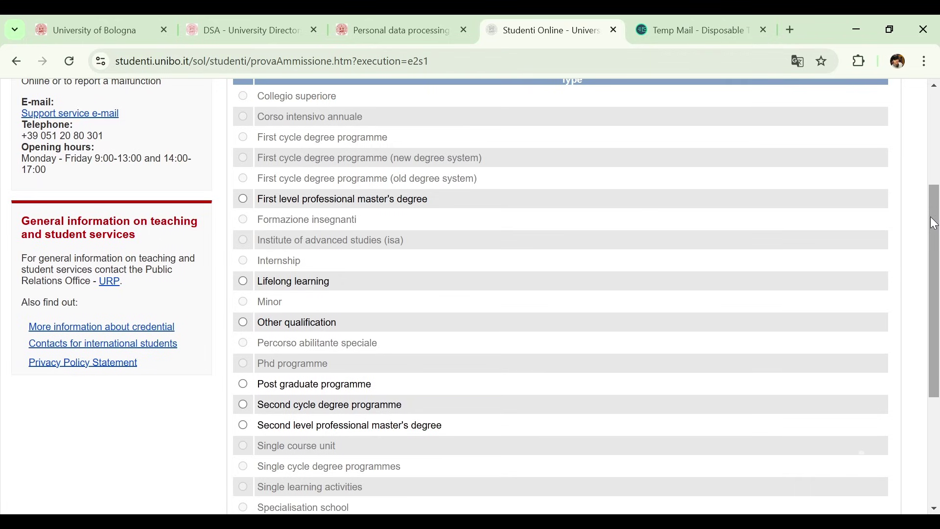
{"action": "left_click_drag", "start_coordinate": [930, 217], "coordinate": [931, 220]}
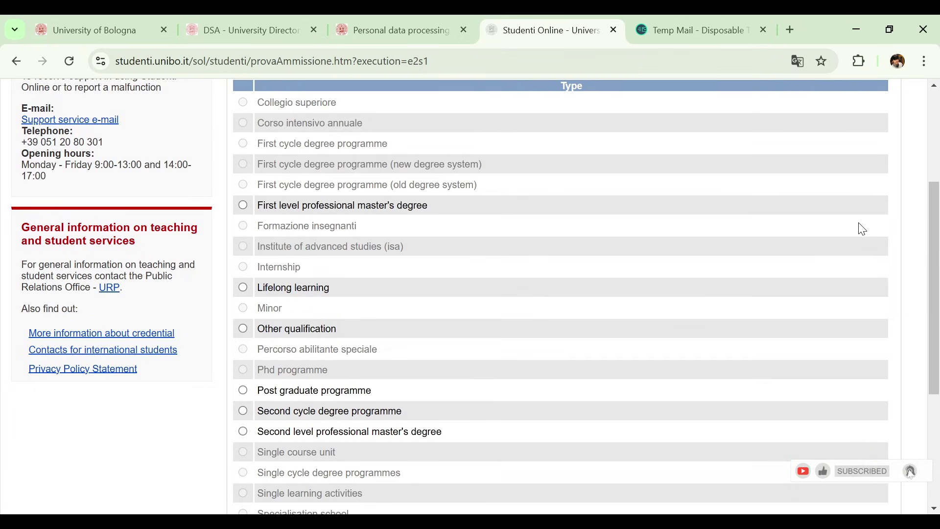
{"action": "left_click_drag", "start_coordinate": [936, 220], "coordinate": [911, 284]}
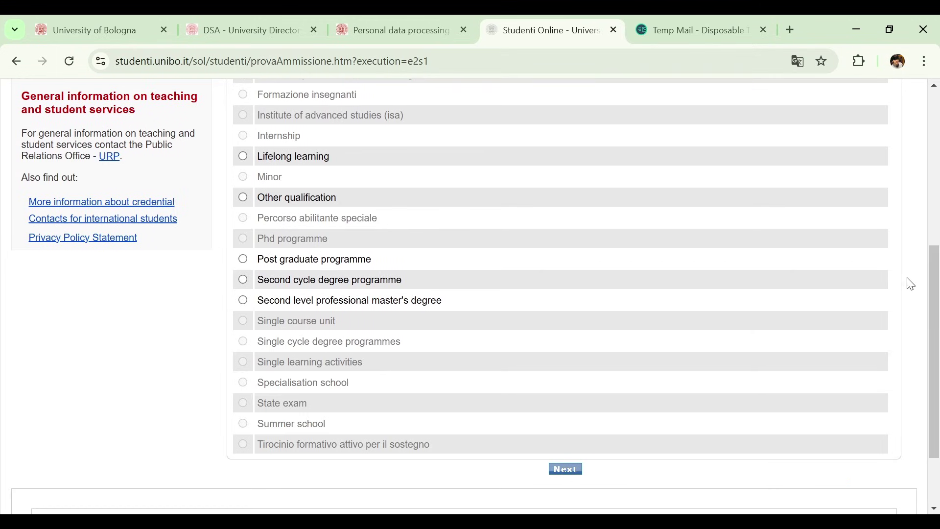
{"action": "left_click", "coordinate": [243, 281]}
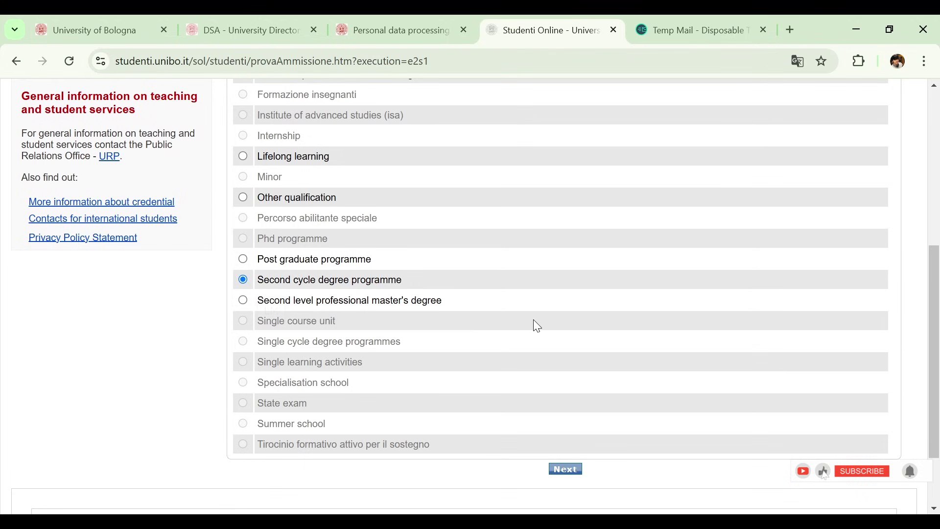
{"action": "left_click", "coordinate": [563, 471]}
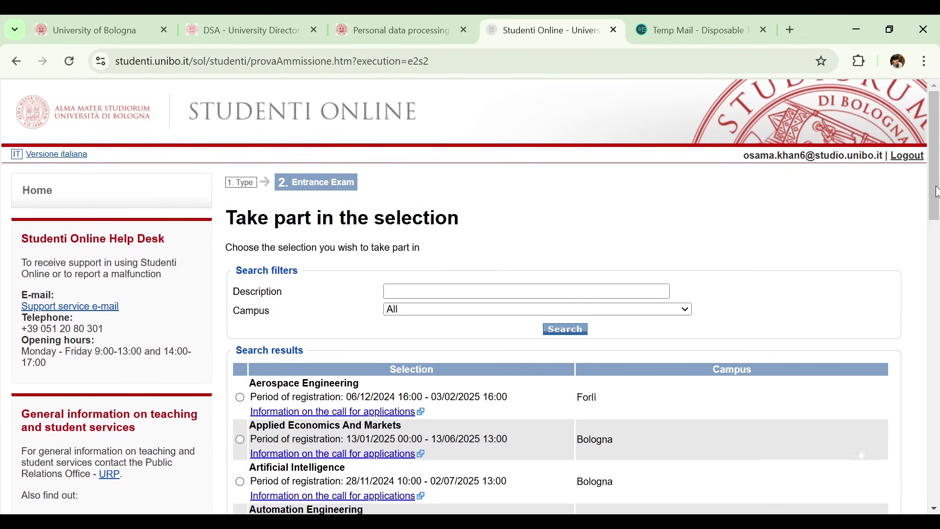
Step: Pick the Civil Engineering selection from the results and continue to the exam group step
{"action": "scroll", "coordinate": [936, 216], "scroll_direction": "down", "scroll_amount": 3}
{"action": "left_click_drag", "start_coordinate": [937, 234], "coordinate": [925, 273]}
{"action": "scroll", "coordinate": [271, 294], "scroll_direction": "down", "scroll_amount": 3}
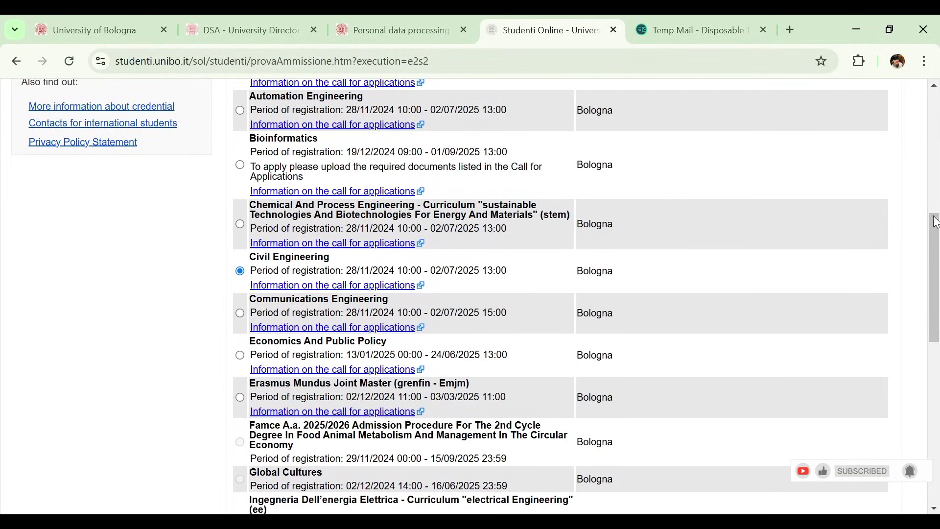
{"action": "left_click_drag", "start_coordinate": [938, 240], "coordinate": [937, 388]}
{"action": "left_click", "coordinate": [592, 400]}
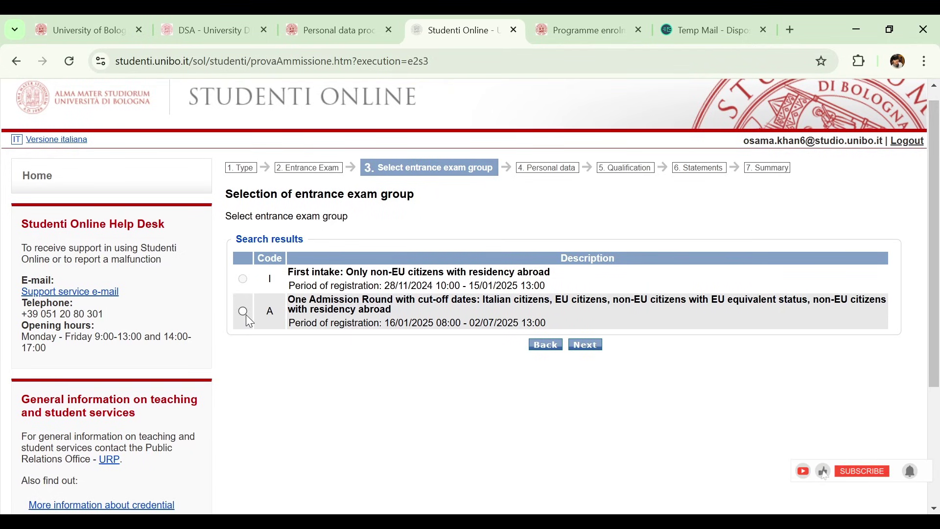
Step: Continue past the entrance exam group and review the personal data check
{"action": "left_click", "coordinate": [592, 346]}
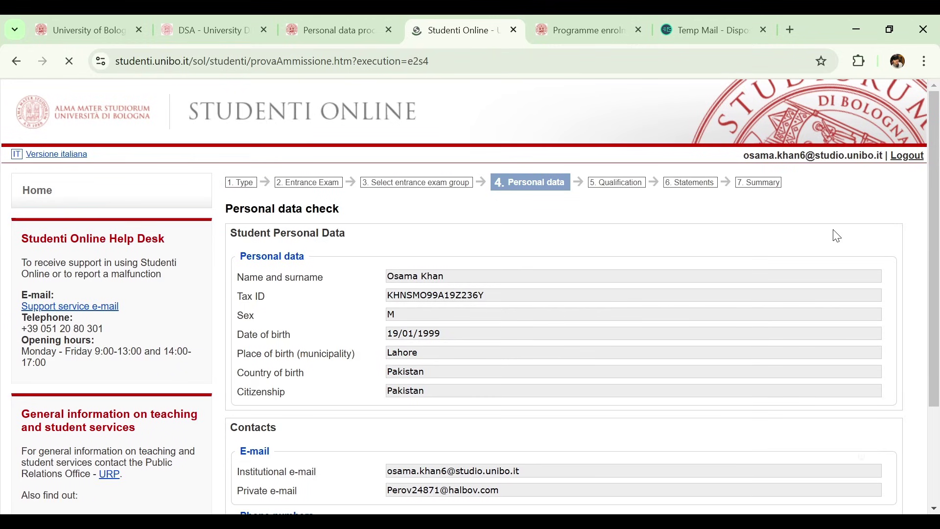
{"action": "scroll", "coordinate": [938, 206], "scroll_direction": "down", "scroll_amount": 1}
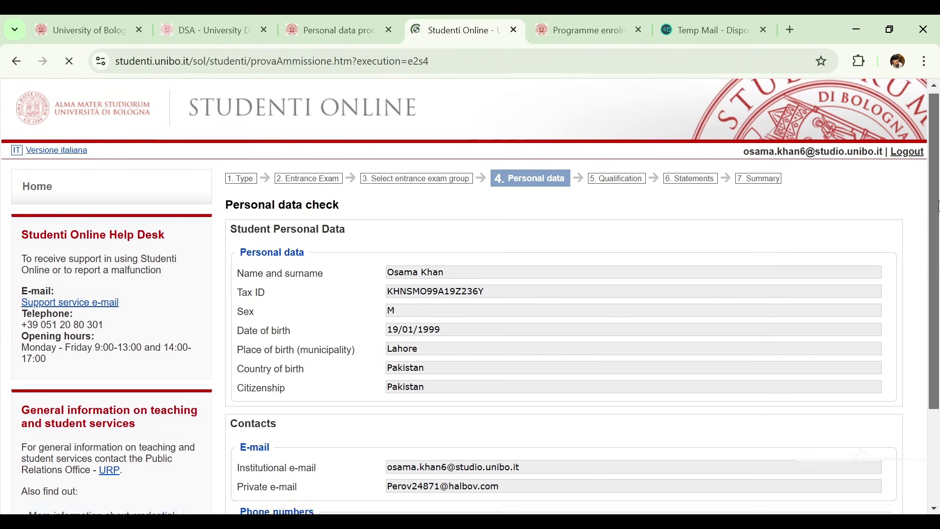
{"action": "scroll", "coordinate": [937, 206], "scroll_direction": "down", "scroll_amount": 4}
{"action": "scroll", "coordinate": [937, 289], "scroll_direction": "up", "scroll_amount": 3}
{"action": "left_click_drag", "start_coordinate": [938, 288], "coordinate": [938, 475]}
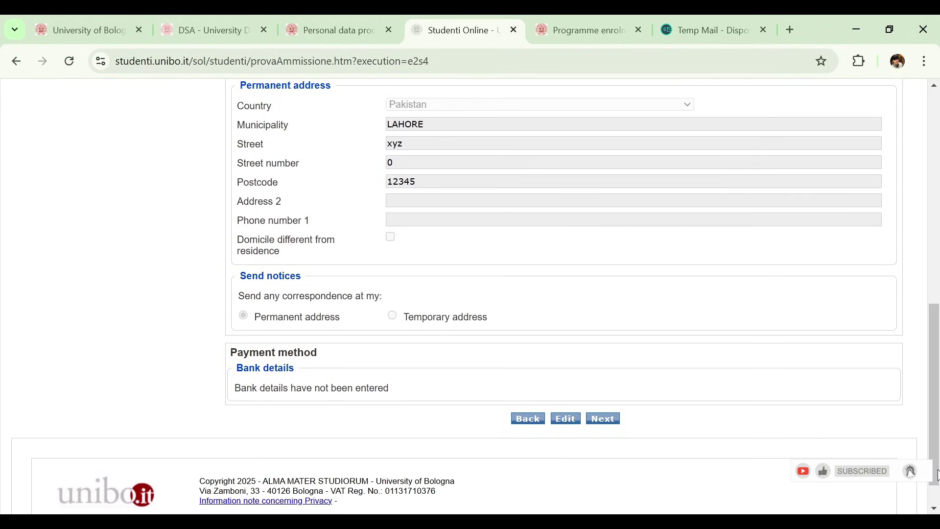
{"action": "scroll", "coordinate": [938, 475], "scroll_direction": "up", "scroll_amount": 2}
{"action": "scroll", "coordinate": [937, 475], "scroll_direction": "down", "scroll_amount": 2}
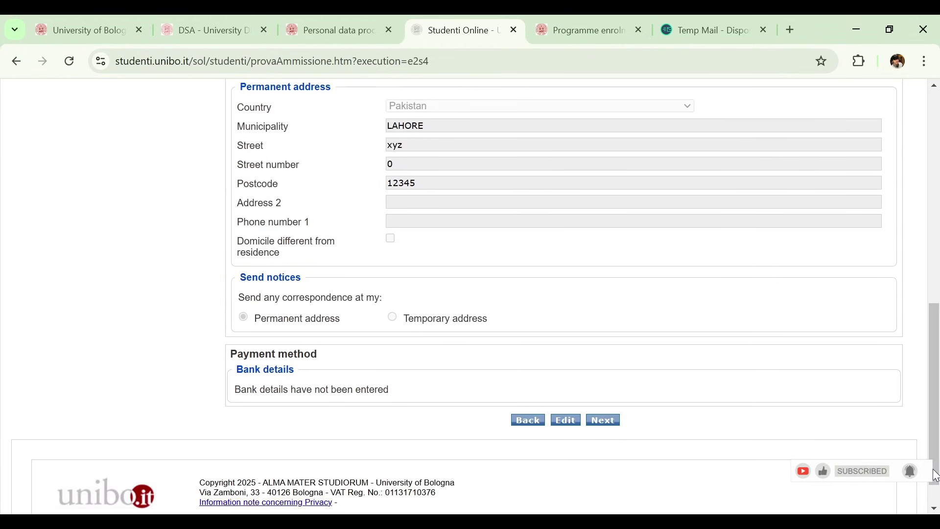
{"action": "left_click_drag", "start_coordinate": [937, 475], "coordinate": [921, 493]}
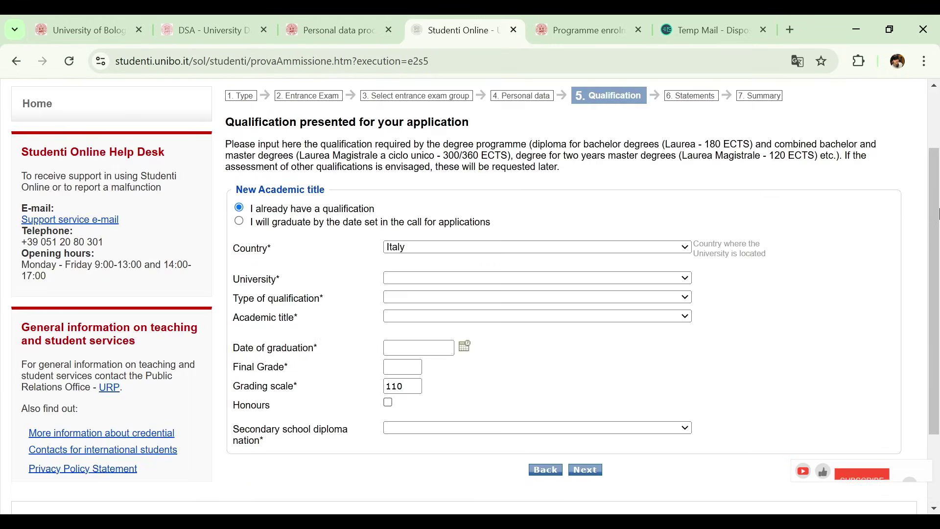
{"action": "scroll", "coordinate": [935, 200], "scroll_direction": "up", "scroll_amount": 1}
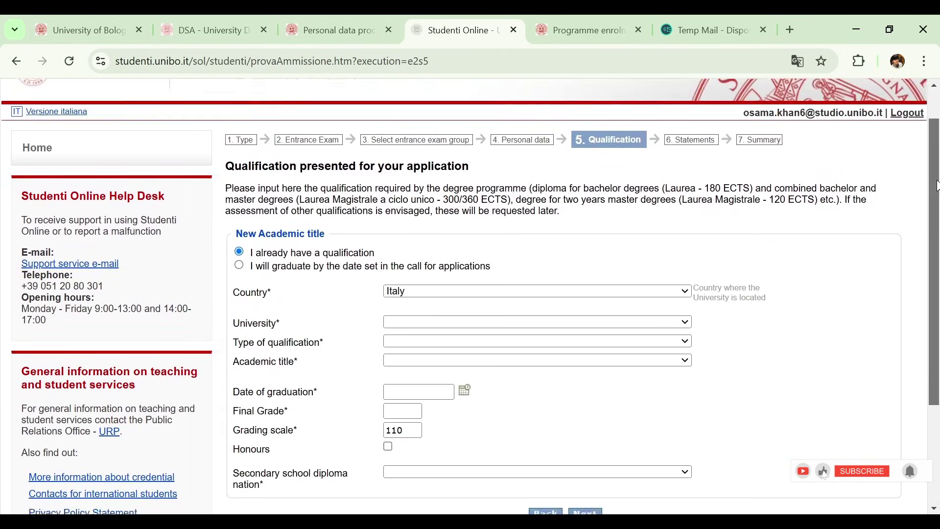
Step: Change the qualification's Country dropdown from Italy to Pakistan
{"action": "scroll", "coordinate": [934, 200], "scroll_direction": "down", "scroll_amount": 1}
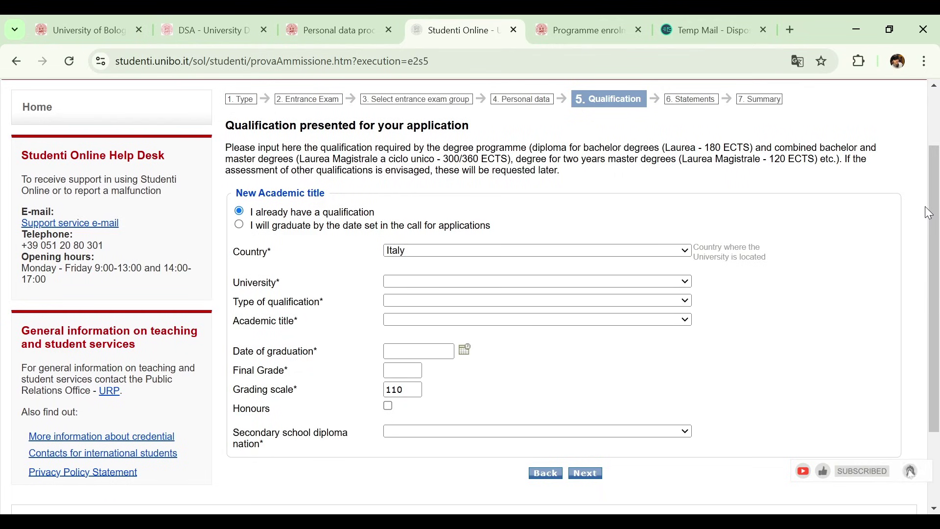
{"action": "left_click_drag", "start_coordinate": [456, 242], "coordinate": [407, 224]}
{"action": "left_click", "coordinate": [405, 211]}
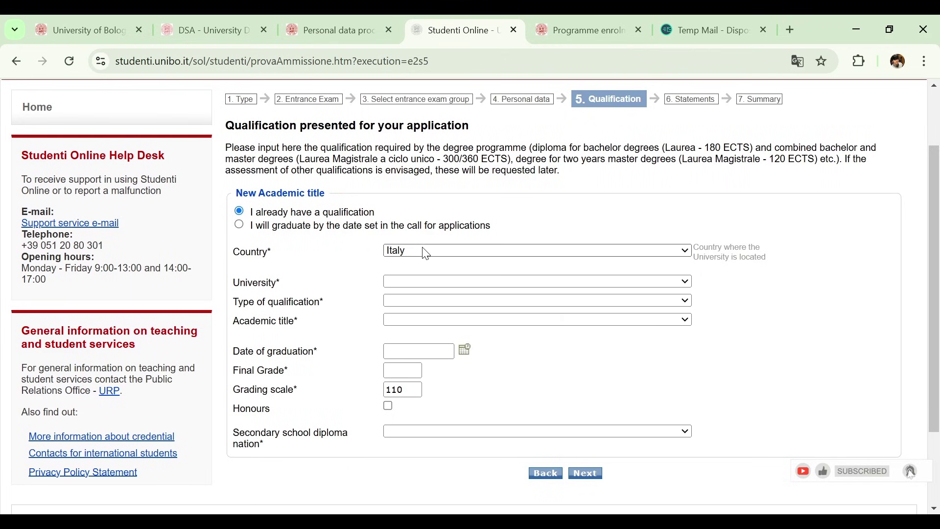
{"action": "key", "text": "p"}
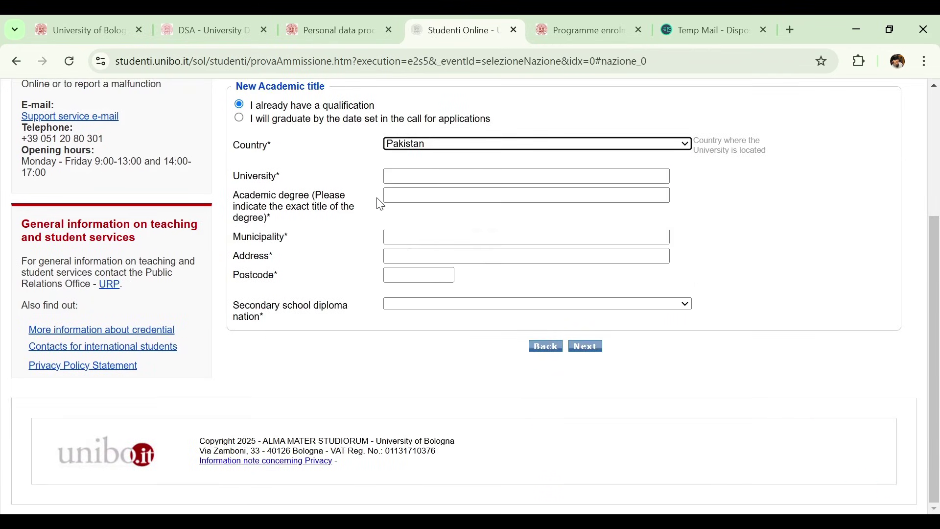
Step: Enter Comsats university as the university and BS in Computer science as the degree
{"action": "left_click", "coordinate": [481, 174]}
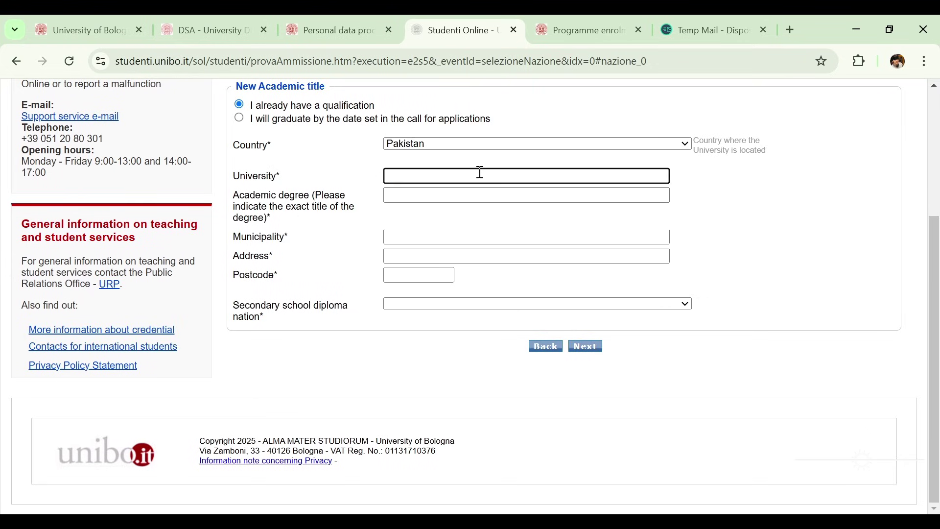
{"action": "left_click", "coordinate": [499, 202]}
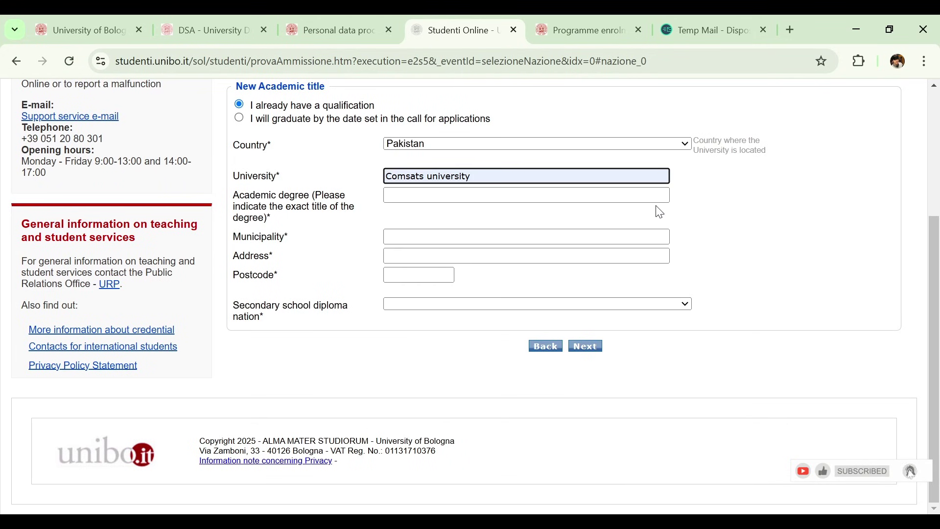
{"action": "left_click_drag", "start_coordinate": [938, 265], "coordinate": [934, 194]}
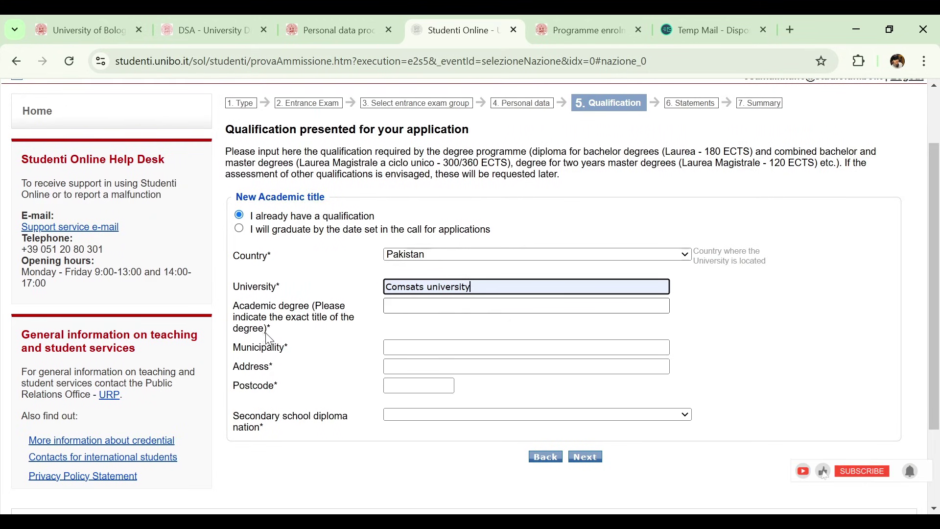
{"action": "left_click", "coordinate": [425, 306]}
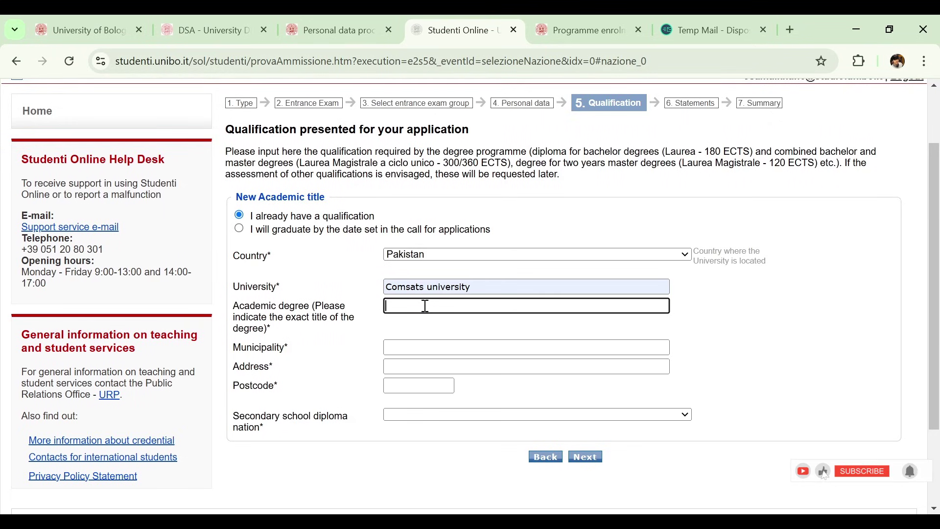
{"action": "left_click", "coordinate": [491, 336]}
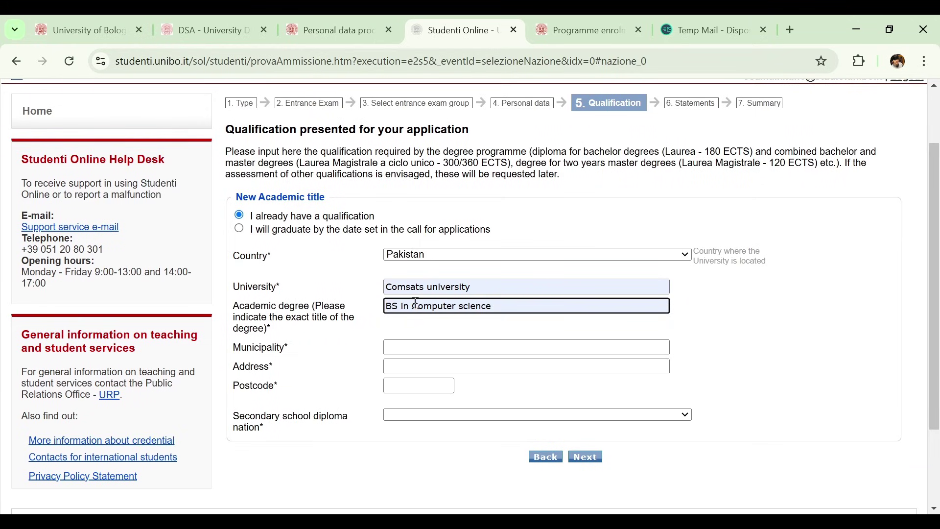
Step: Fill the municipality as Lahore, plus an address and a postcode
{"action": "scroll", "coordinate": [416, 302], "scroll_direction": "down", "scroll_amount": 2}
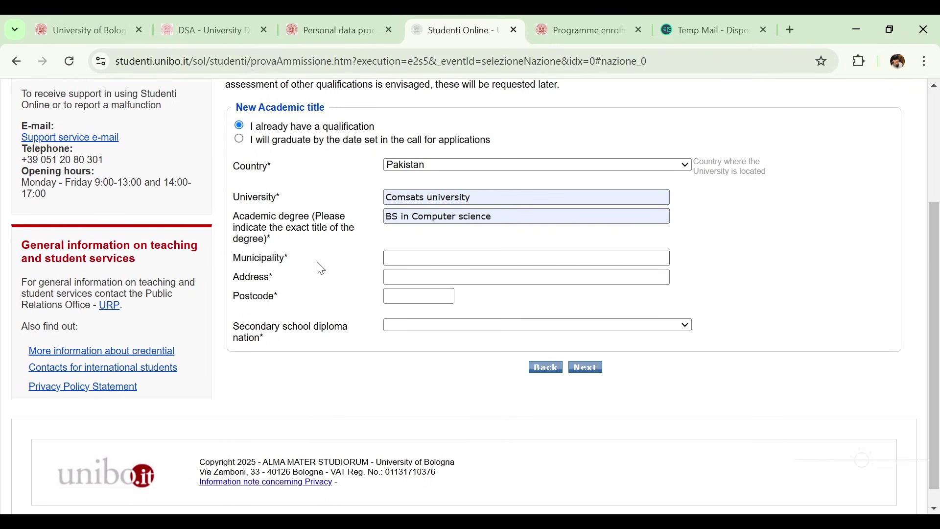
{"action": "left_click", "coordinate": [390, 260]}
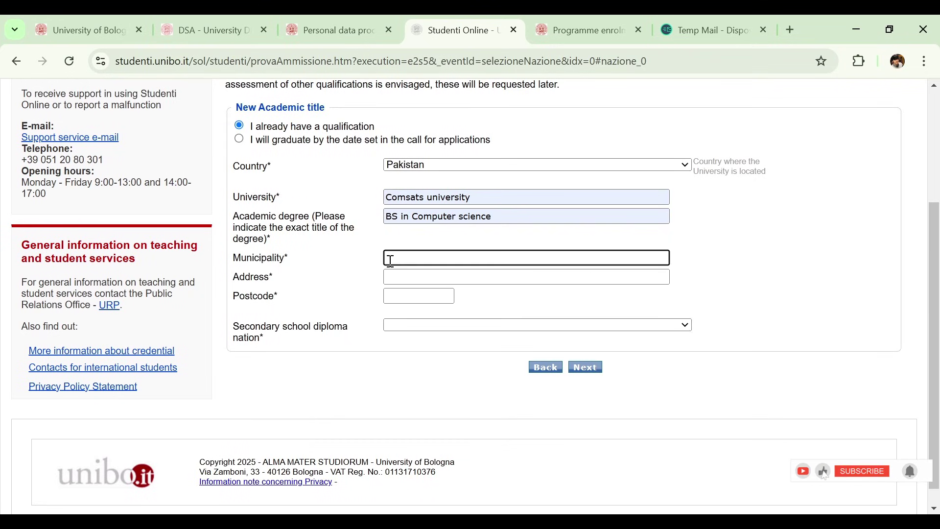
{"action": "type", "text": "Sho"}
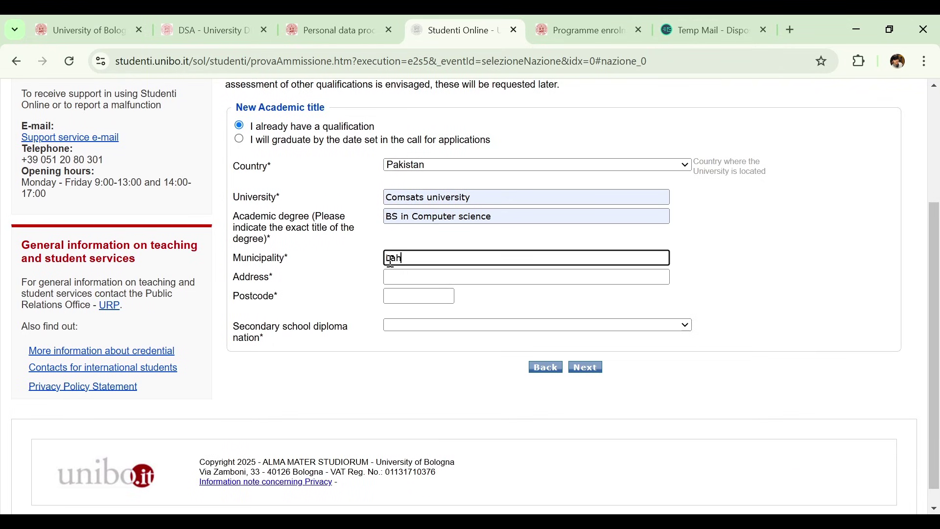
{"action": "type", "text": "Lahore"}
{"action": "scroll", "coordinate": [936, 335], "scroll_direction": "down", "scroll_amount": 1}
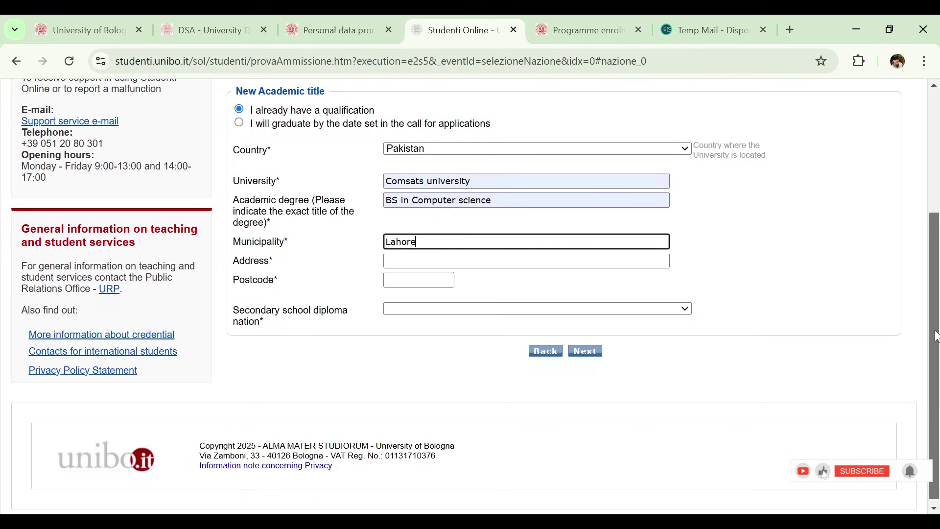
{"action": "left_click", "coordinate": [633, 261]}
{"action": "type", "text": "xyz"}
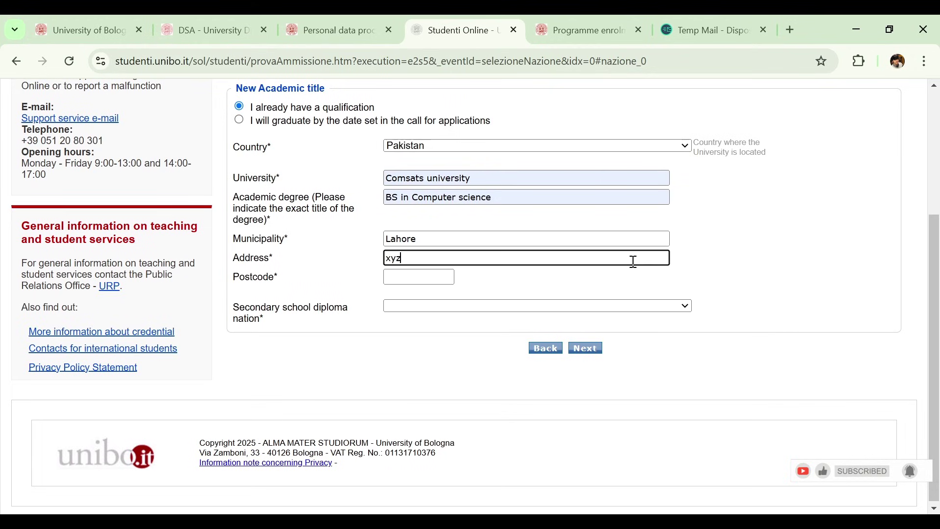
{"action": "left_click", "coordinate": [420, 277]}
{"action": "type", "text": "1234"}
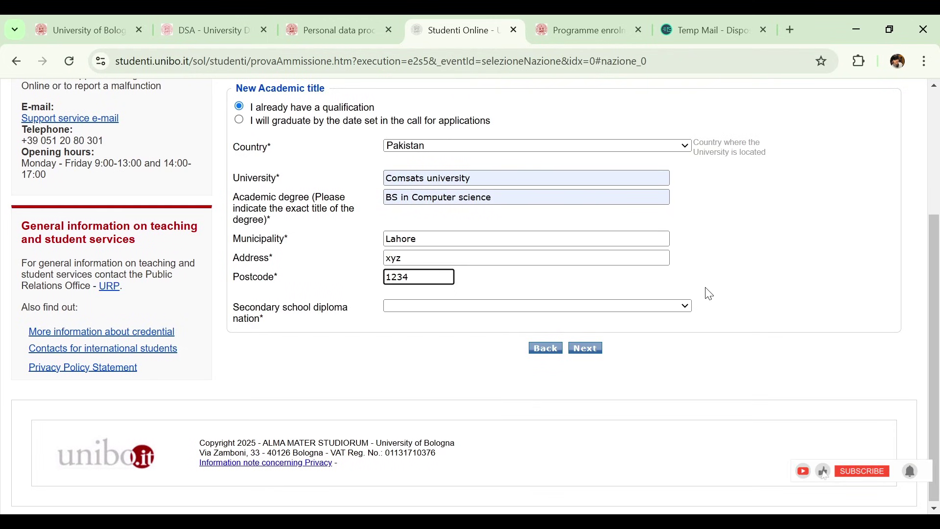
Step: Set the secondary school diploma nation to Pakistan and submit the qualification
{"action": "left_click_drag", "start_coordinate": [934, 362], "coordinate": [935, 377]}
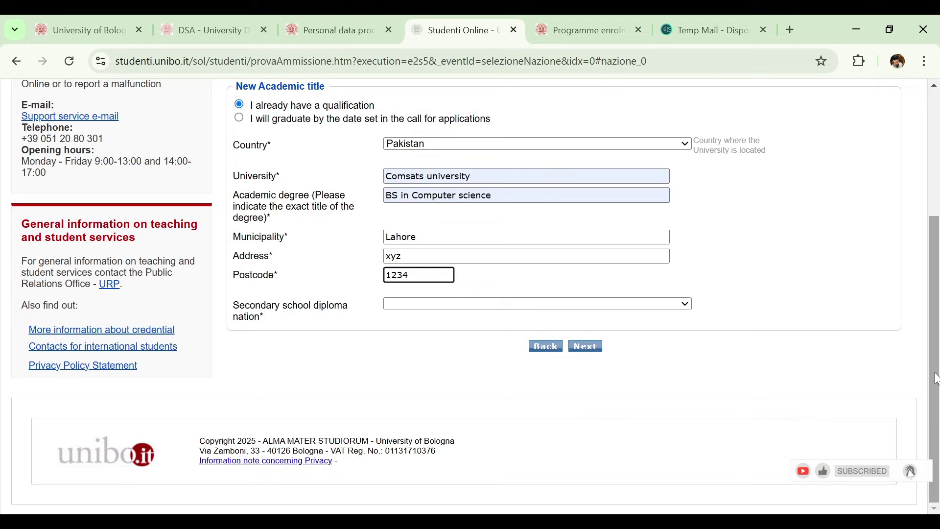
{"action": "left_click", "coordinate": [654, 317]}
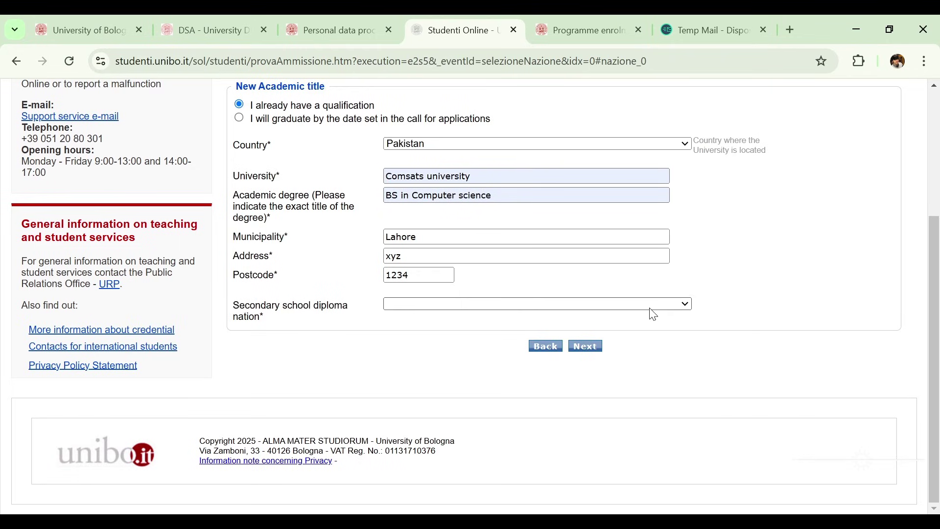
{"action": "key", "text": "p"}
{"action": "key", "text": "Return"}
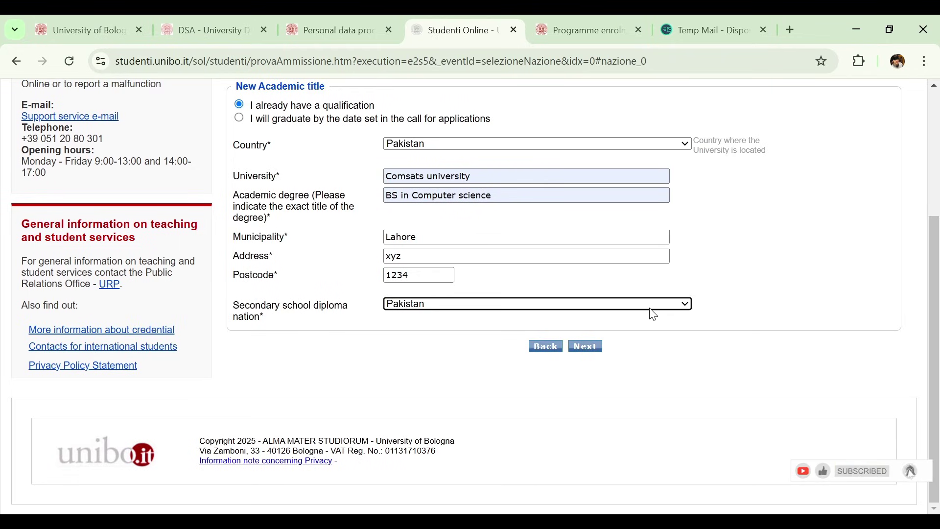
{"action": "left_click", "coordinate": [593, 349]}
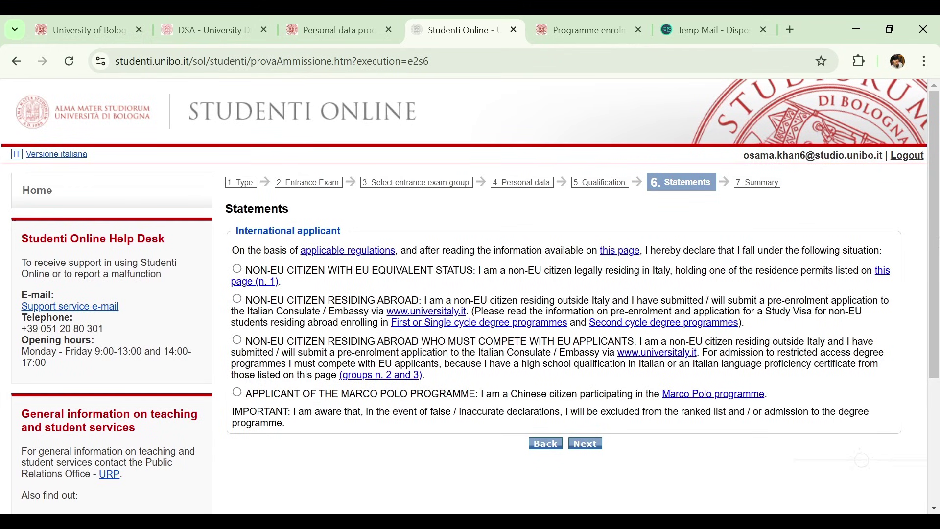
Step: Choose NON-EU CITIZEN RESIDING ABROAD on the Statements page and continue to the Application summary
{"action": "left_click_drag", "start_coordinate": [937, 242], "coordinate": [936, 270]}
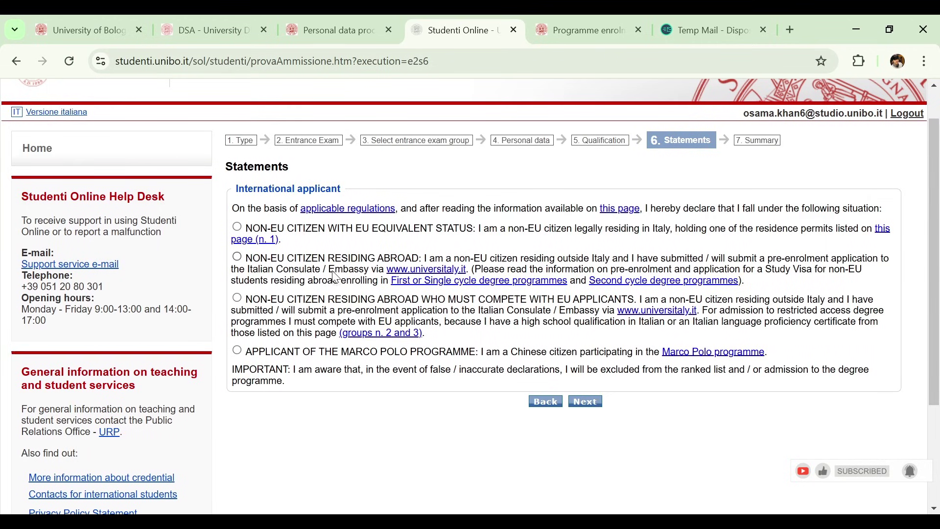
{"action": "scroll", "coordinate": [321, 286], "scroll_direction": "up", "scroll_amount": 1}
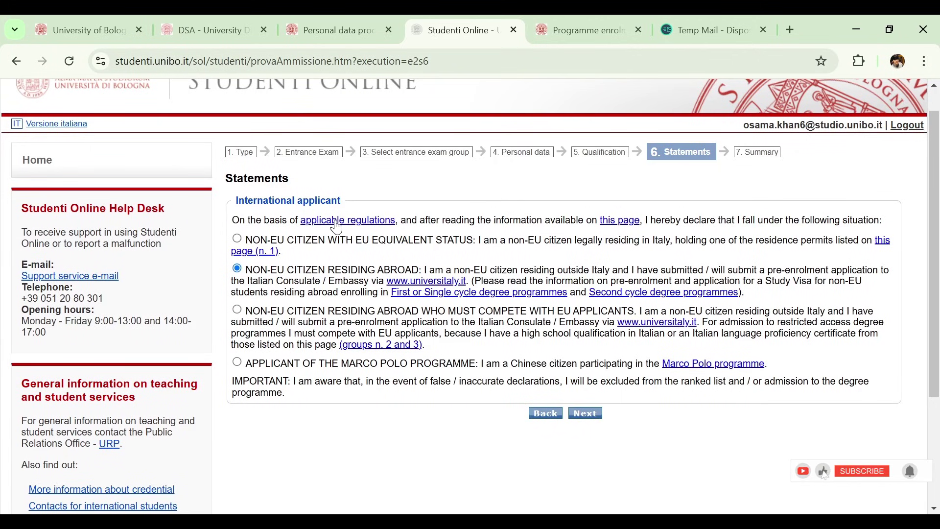
{"action": "left_click", "coordinate": [586, 414]}
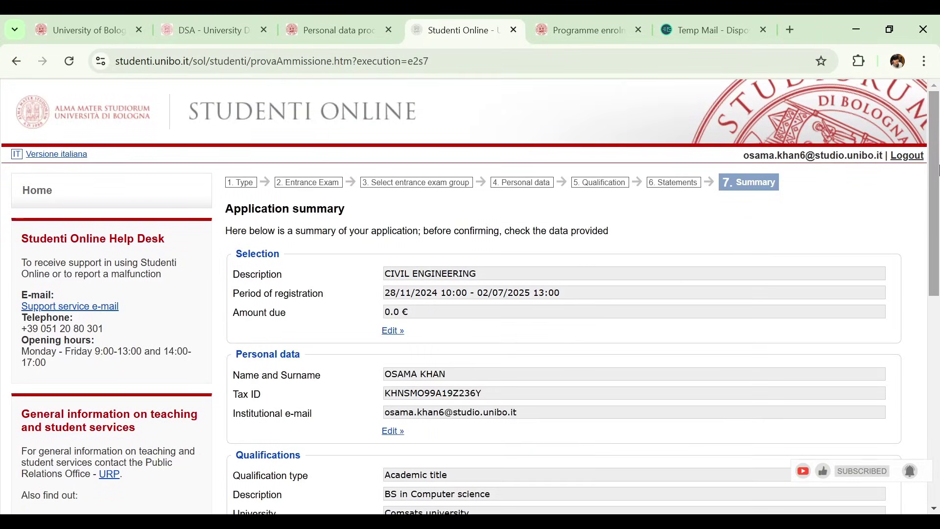
Step: Scroll the Civil Engineering summary past Selection, Qualifications and International applicant to the Identity Card section
{"action": "left_click_drag", "start_coordinate": [937, 169], "coordinate": [937, 217]}
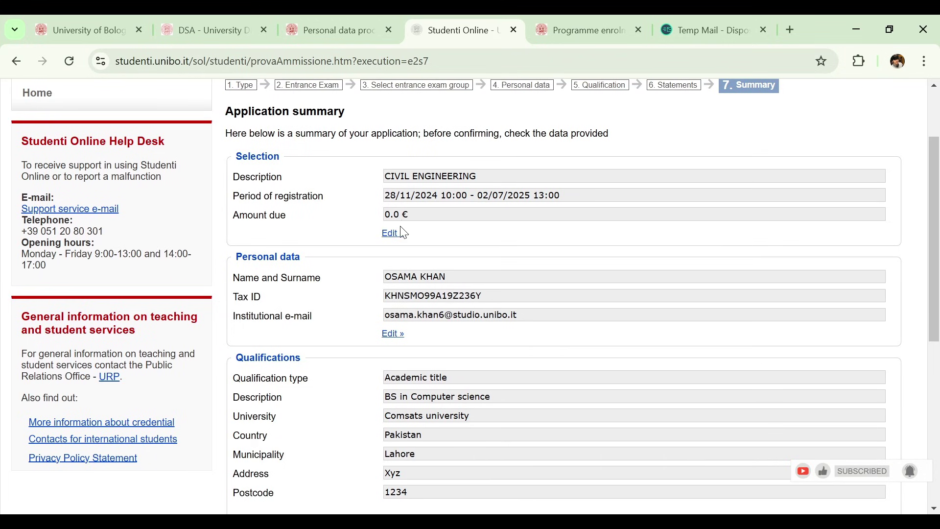
{"action": "scroll", "coordinate": [937, 313], "scroll_direction": "down", "scroll_amount": 3}
{"action": "scroll", "coordinate": [937, 314], "scroll_direction": "down", "scroll_amount": 3}
{"action": "scroll", "coordinate": [937, 313], "scroll_direction": "up", "scroll_amount": 3}
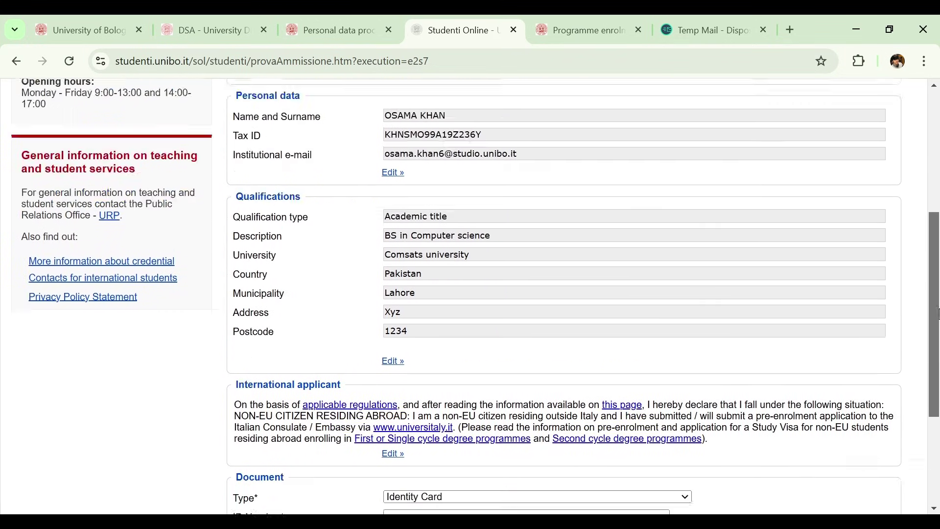
{"action": "left_click_drag", "start_coordinate": [938, 346], "coordinate": [935, 433]}
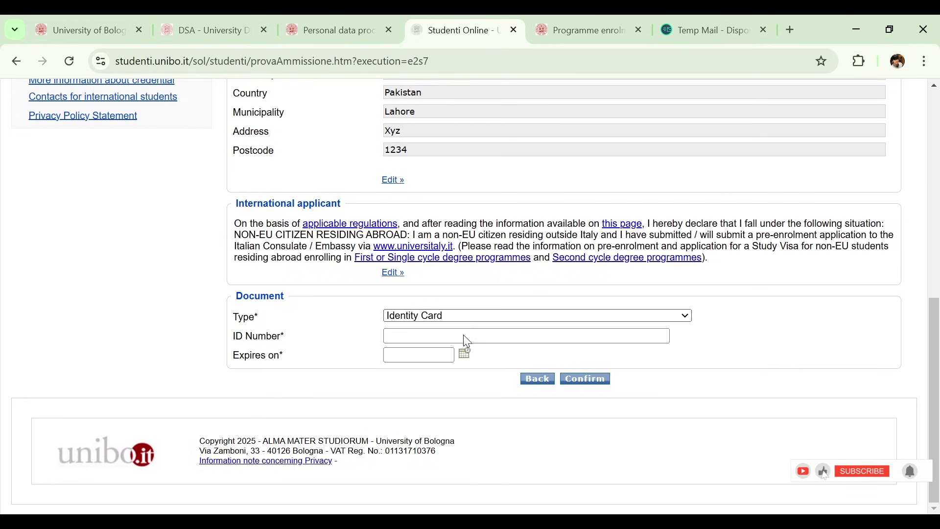
Step: Record a Passport with its ID number and expiry date 07/01/2033, then confirm
{"action": "key", "text": "Down"}
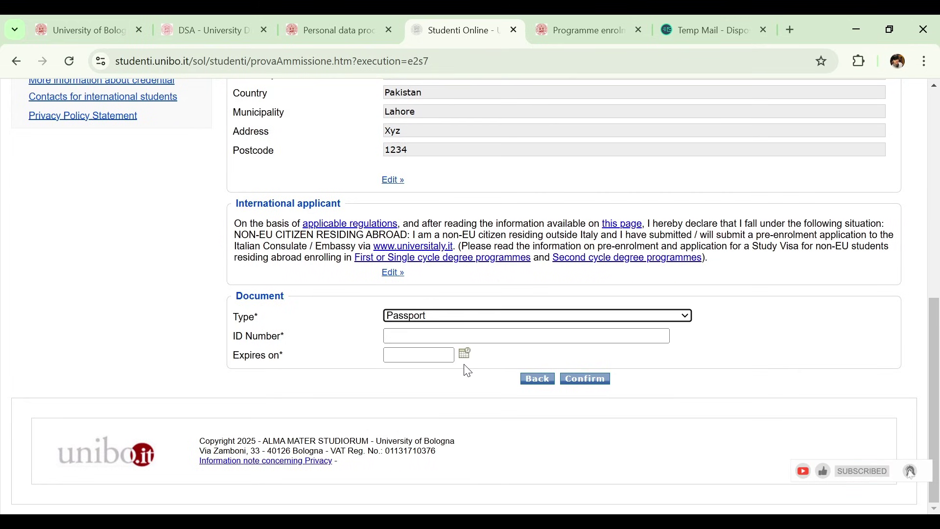
{"action": "left_click", "coordinate": [428, 337]}
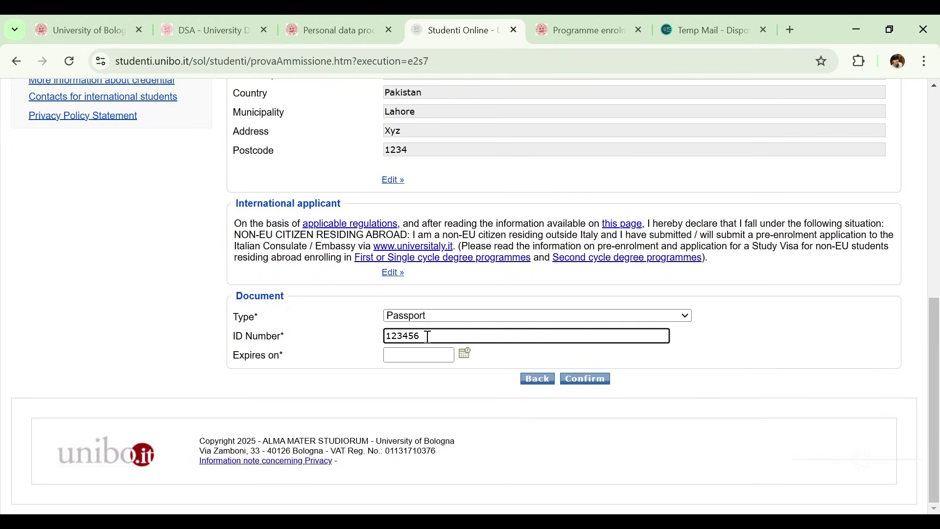
{"action": "left_click", "coordinate": [463, 354]}
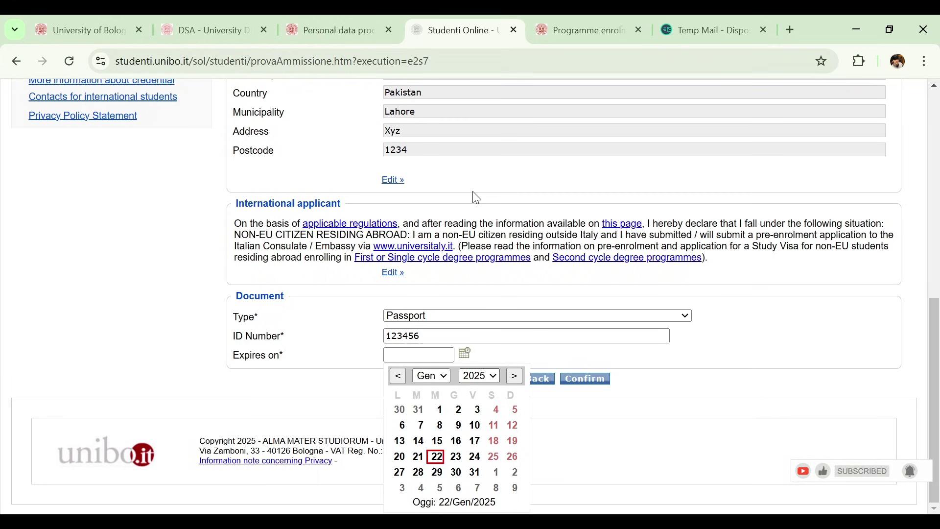
{"action": "left_click", "coordinate": [477, 425]}
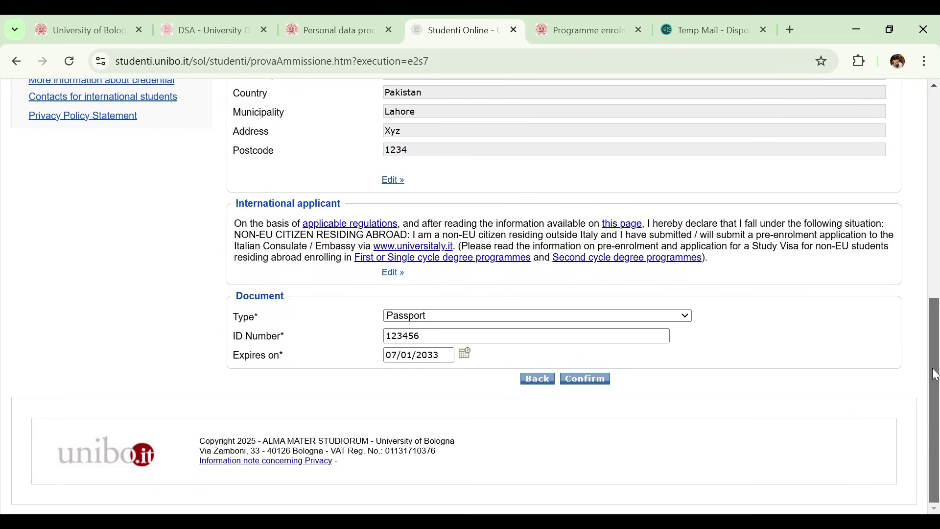
{"action": "left_click", "coordinate": [596, 382]}
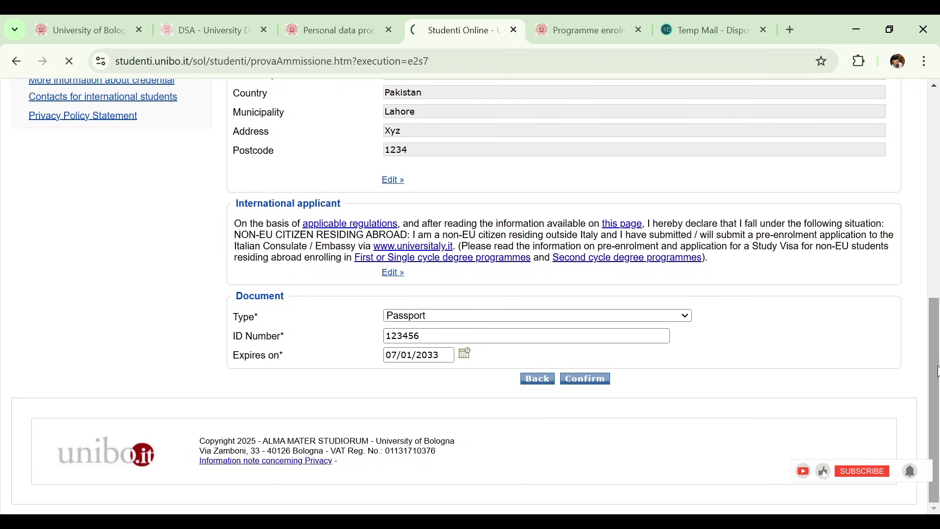
Step: Scroll the accepted application's details and open its Statements form
{"action": "left_click_drag", "start_coordinate": [935, 370], "coordinate": [939, 281]}
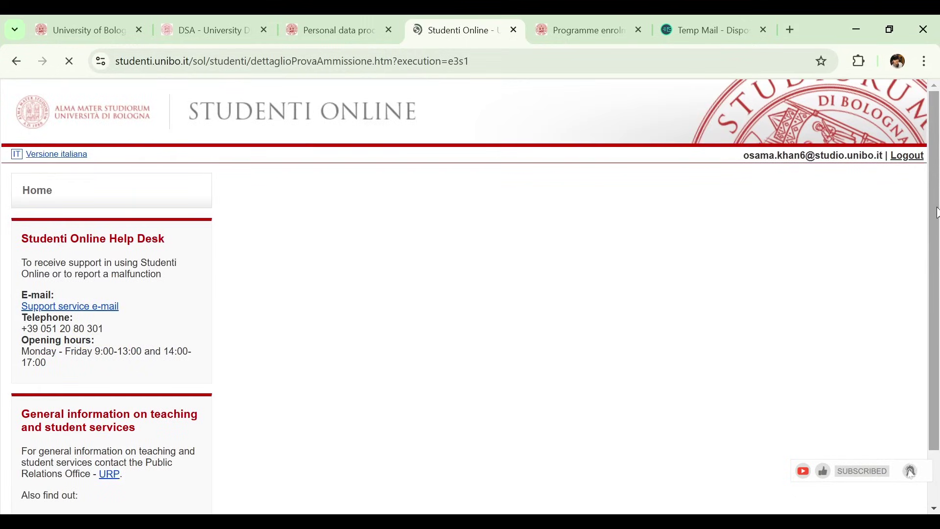
{"action": "left_click_drag", "start_coordinate": [937, 213], "coordinate": [937, 131]}
{"action": "left_click_drag", "start_coordinate": [935, 155], "coordinate": [935, 199]}
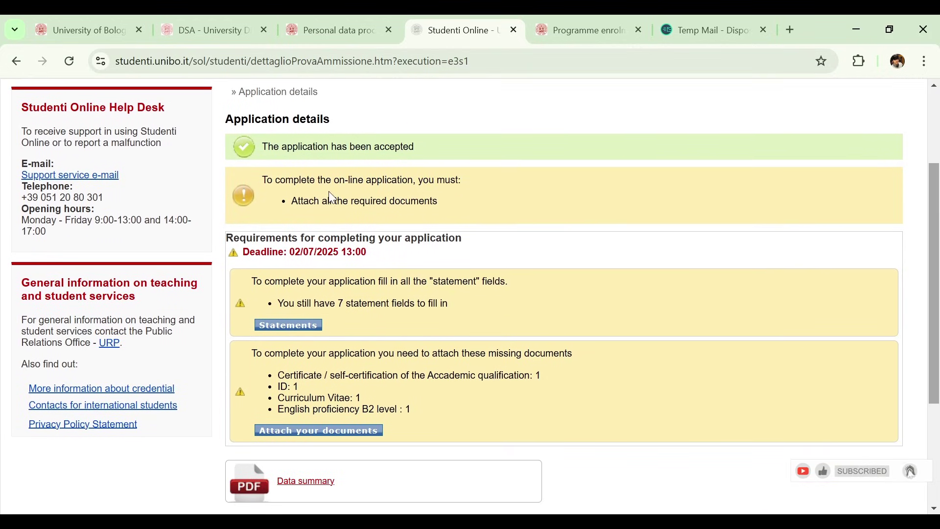
{"action": "left_click", "coordinate": [287, 325]}
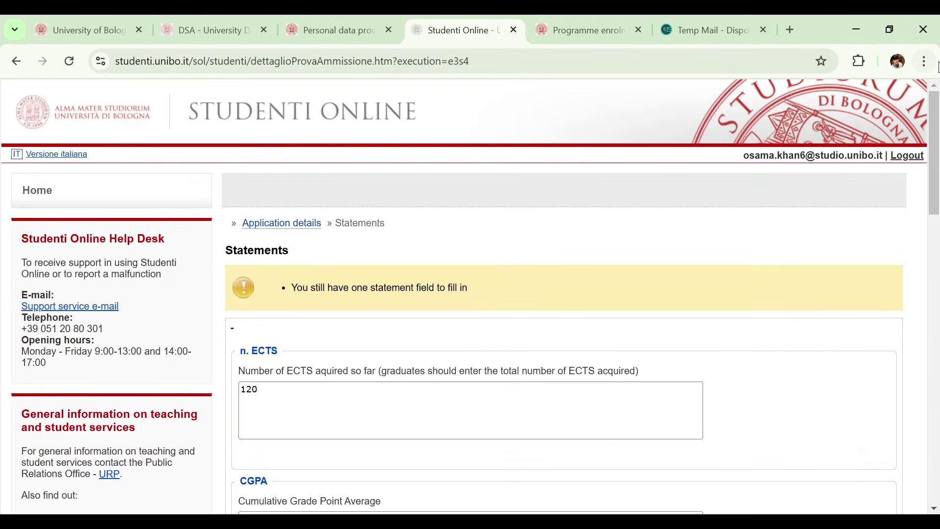
Step: Change the CGPA statement value to 3.90
{"action": "left_click_drag", "start_coordinate": [936, 101], "coordinate": [927, 156]}
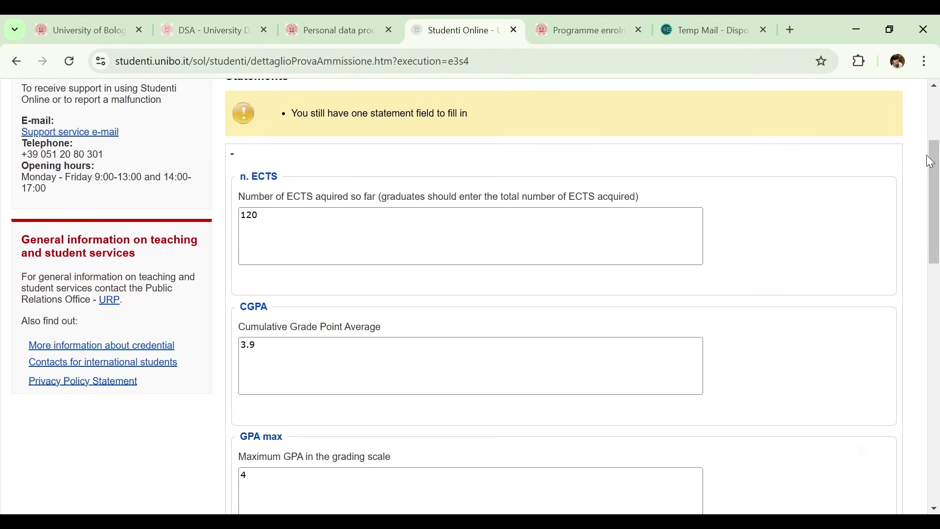
{"action": "left_click_drag", "start_coordinate": [932, 163], "coordinate": [927, 201]}
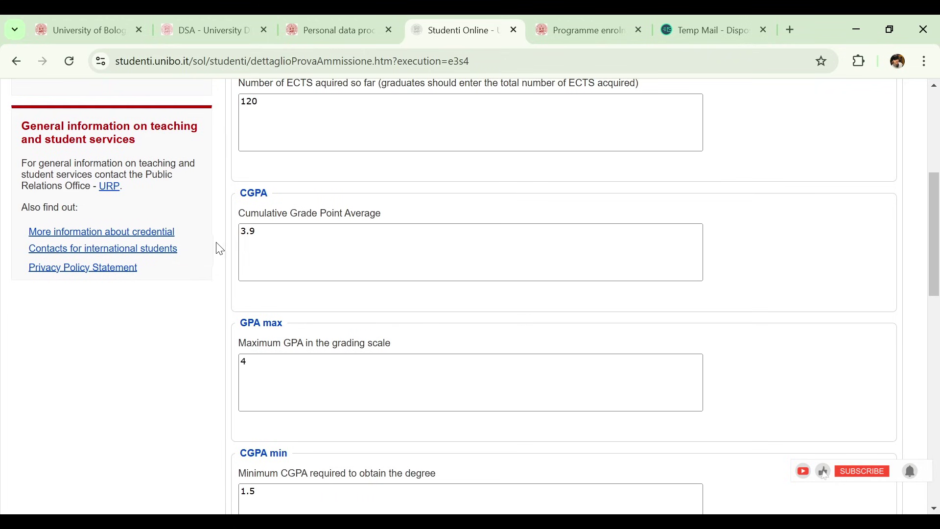
{"action": "left_click", "coordinate": [269, 234]}
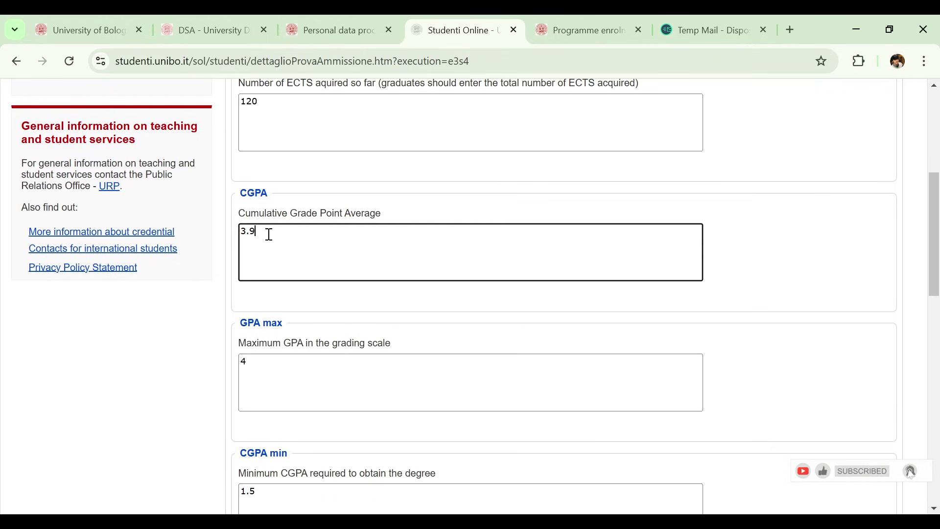
{"action": "type", "text": "3.90"}
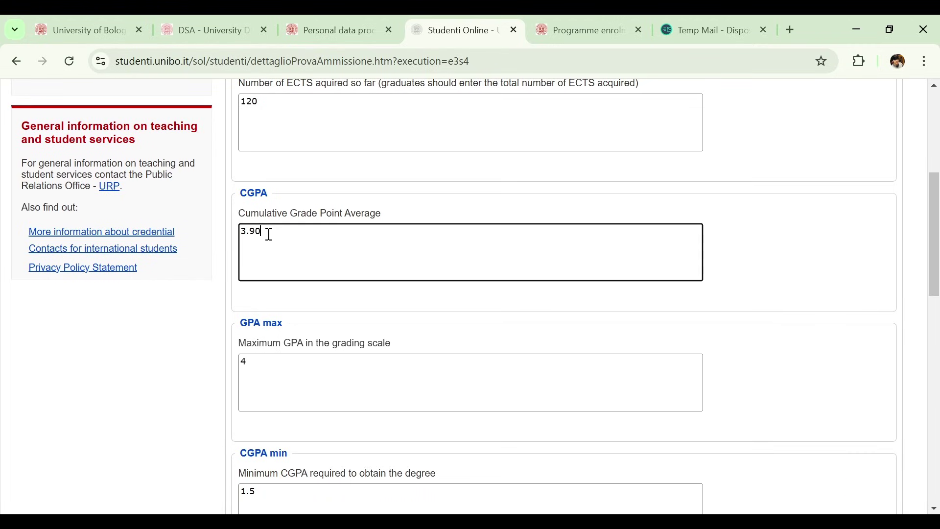
Step: Review the remaining statements: certificate ielts, proficiency level C1, certificate date 01-01-2025
{"action": "left_click_drag", "start_coordinate": [935, 252], "coordinate": [937, 297]}
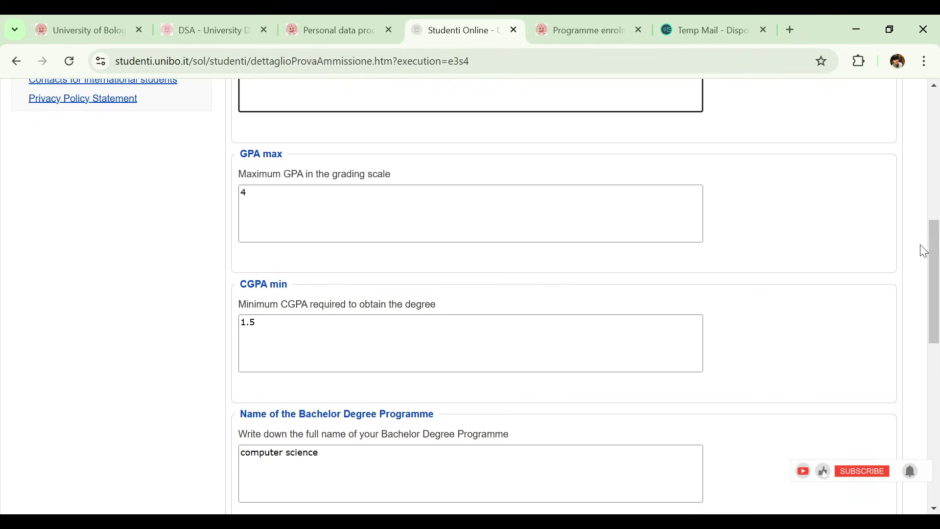
{"action": "left_click_drag", "start_coordinate": [938, 252], "coordinate": [939, 281]}
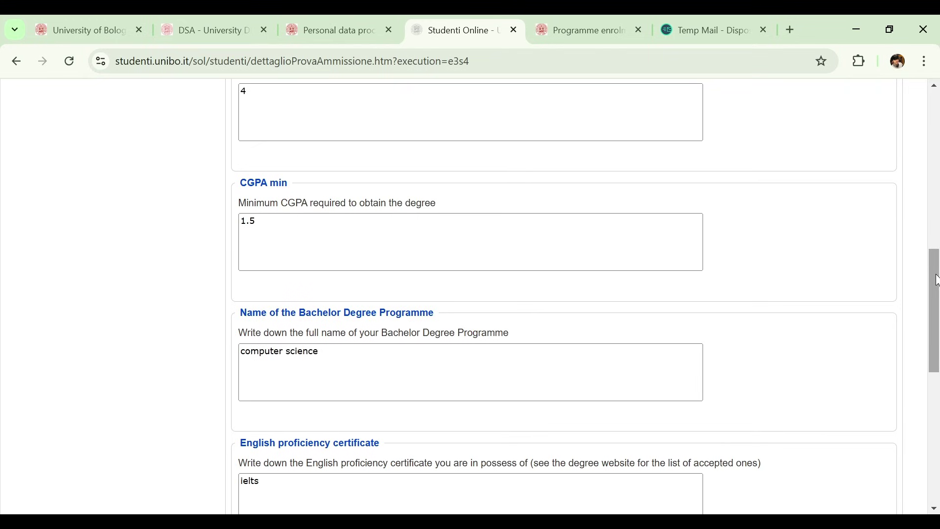
{"action": "left_click_drag", "start_coordinate": [936, 280], "coordinate": [935, 327]}
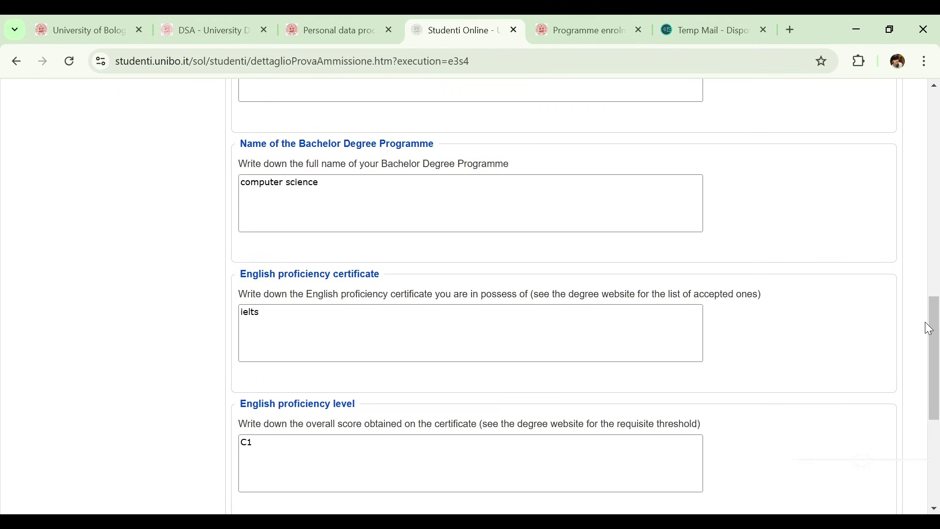
{"action": "left_click_drag", "start_coordinate": [937, 333], "coordinate": [937, 363]}
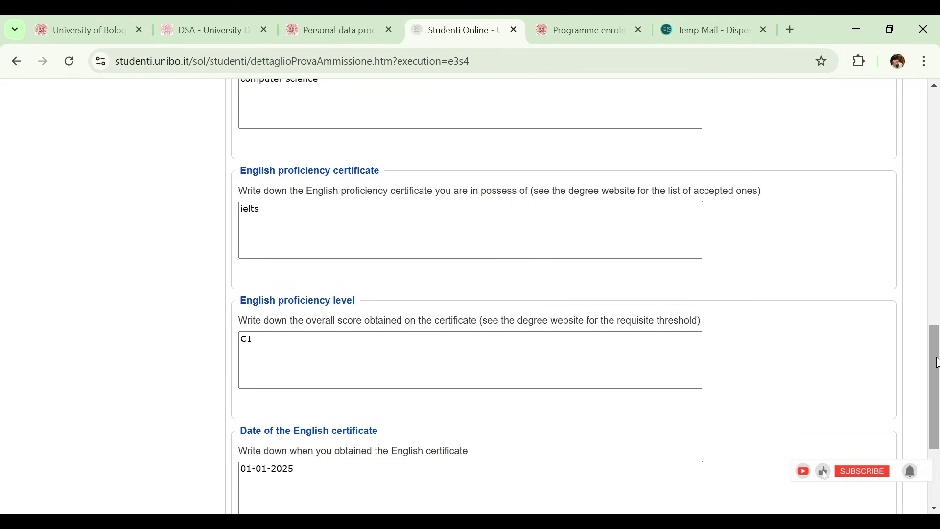
{"action": "scroll", "coordinate": [287, 254], "scroll_direction": "down", "scroll_amount": 2}
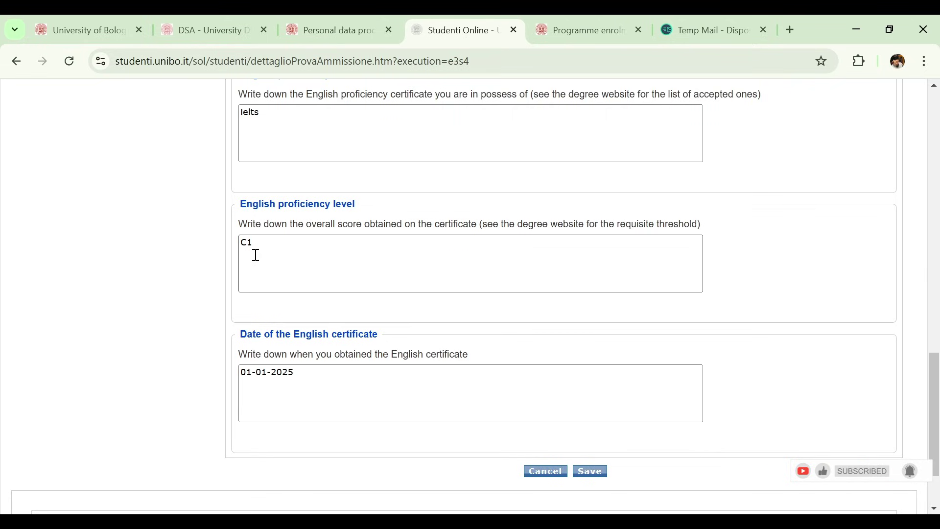
{"action": "scroll", "coordinate": [935, 433], "scroll_direction": "down", "scroll_amount": 2}
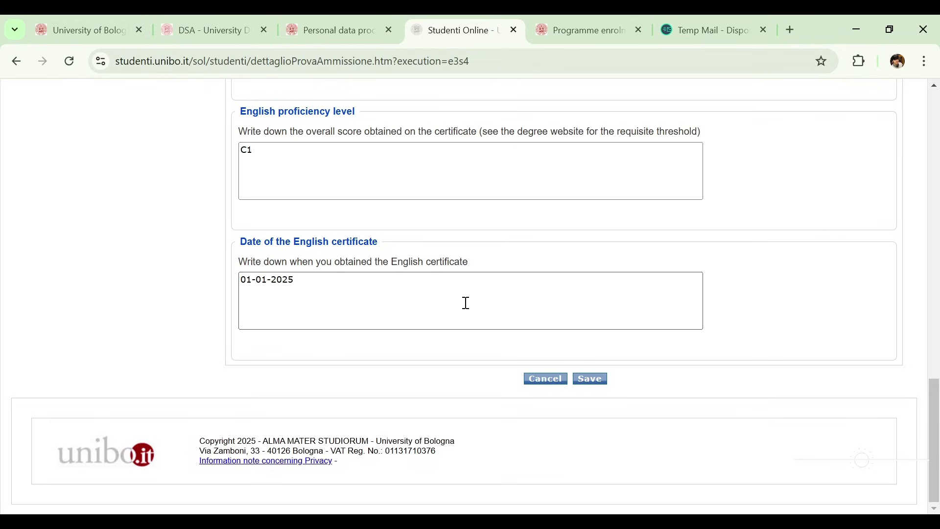
Step: Save the statements and scroll to the missing documents: qualification certificate, ID, CV, English proficiency
{"action": "left_click", "coordinate": [597, 382]}
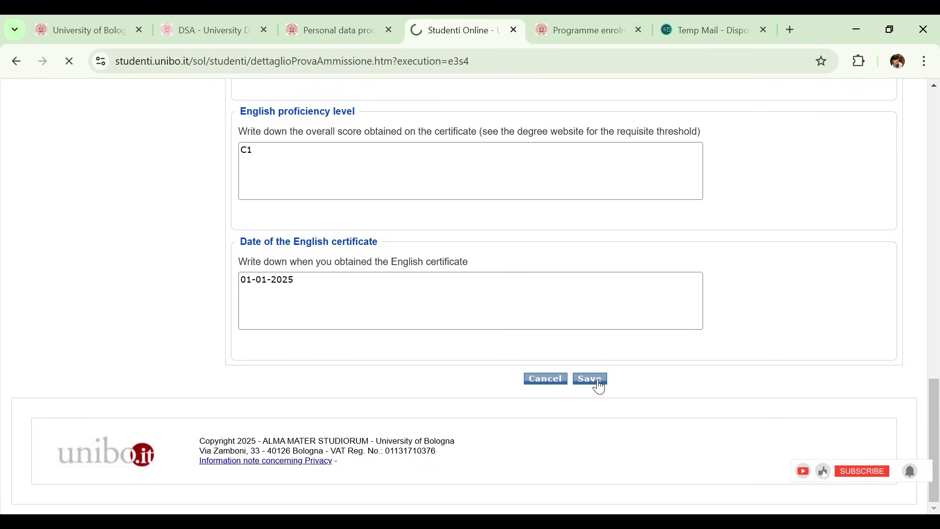
{"action": "scroll", "coordinate": [469, 294], "scroll_direction": "down", "scroll_amount": 3}
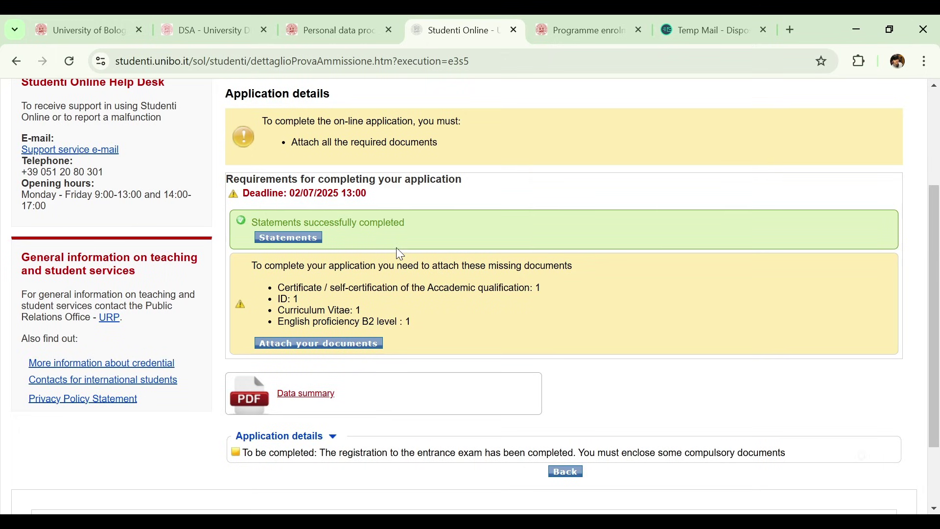
{"action": "scroll", "coordinate": [938, 311], "scroll_direction": "down", "scroll_amount": 1}
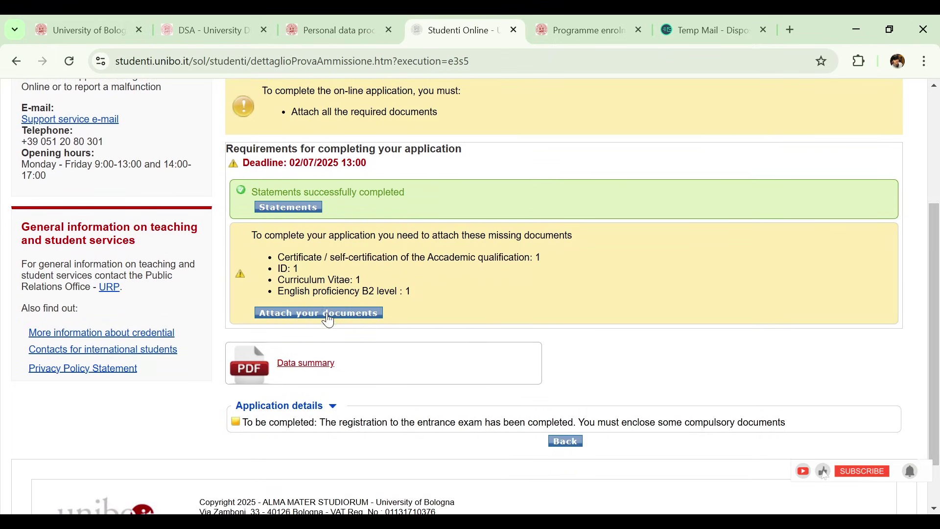
Step: Open Attach your documents and review the required and call-specific sections, including Italian attestation and GRE certificates
{"action": "left_click", "coordinate": [316, 323]}
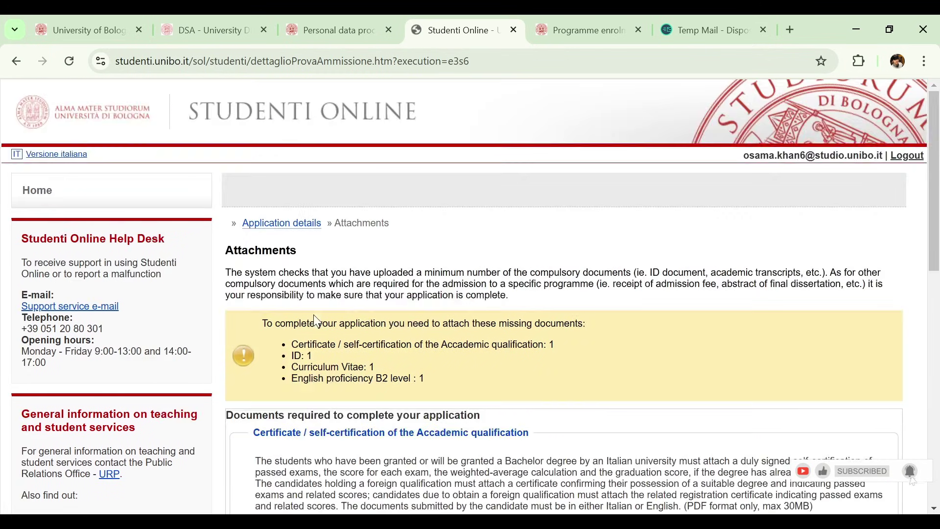
{"action": "scroll", "coordinate": [931, 237], "scroll_direction": "down", "scroll_amount": 4}
{"action": "left_click_drag", "start_coordinate": [931, 237], "coordinate": [926, 260]}
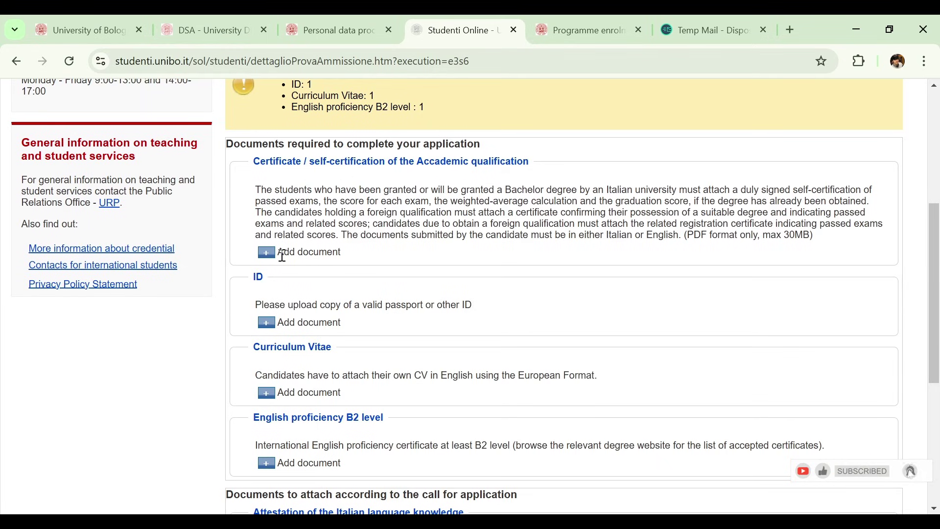
{"action": "scroll", "coordinate": [938, 350], "scroll_direction": "down", "scroll_amount": 1}
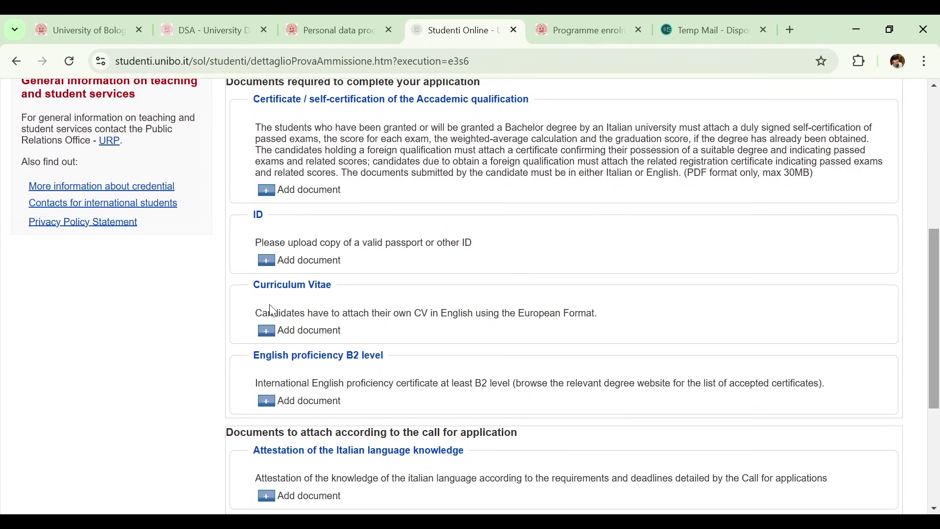
{"action": "left_click_drag", "start_coordinate": [938, 290], "coordinate": [929, 321]}
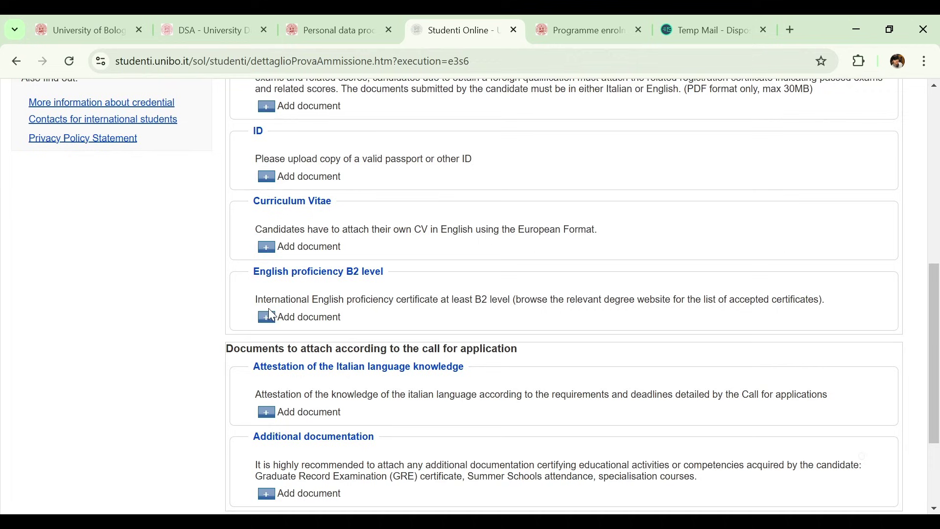
{"action": "left_click_drag", "start_coordinate": [937, 361], "coordinate": [938, 405]}
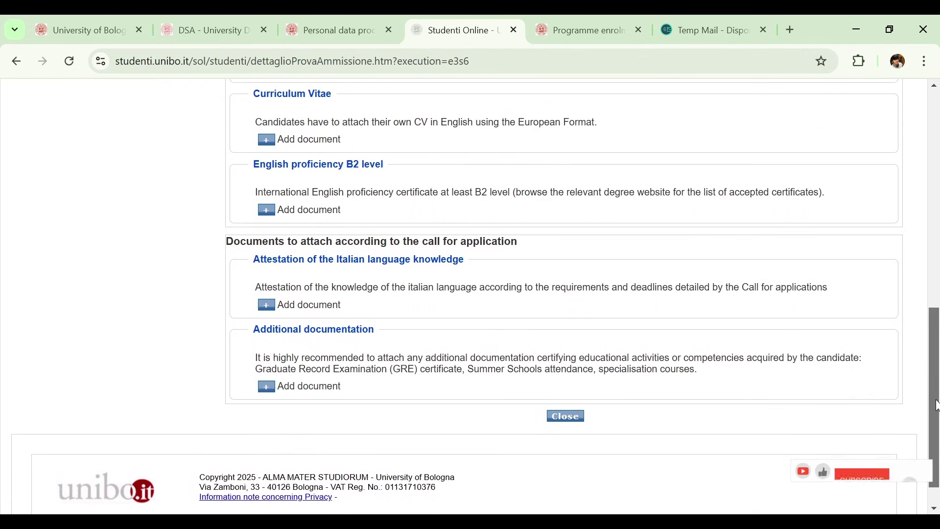
Step: Close the attachment page and check the details: deadline 02/07/2025 13:00, four compulsory documents missing
{"action": "left_click", "coordinate": [564, 422]}
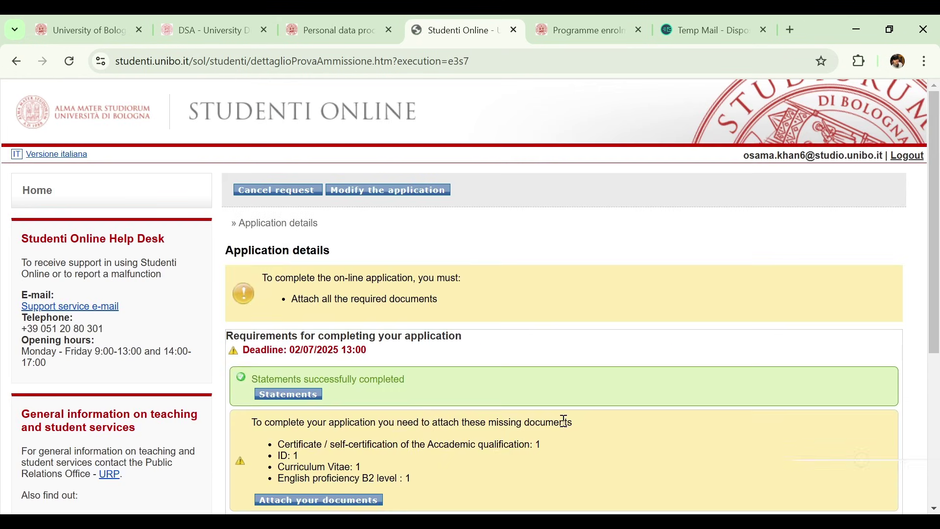
{"action": "scroll", "coordinate": [715, 424], "scroll_direction": "down", "scroll_amount": 5}
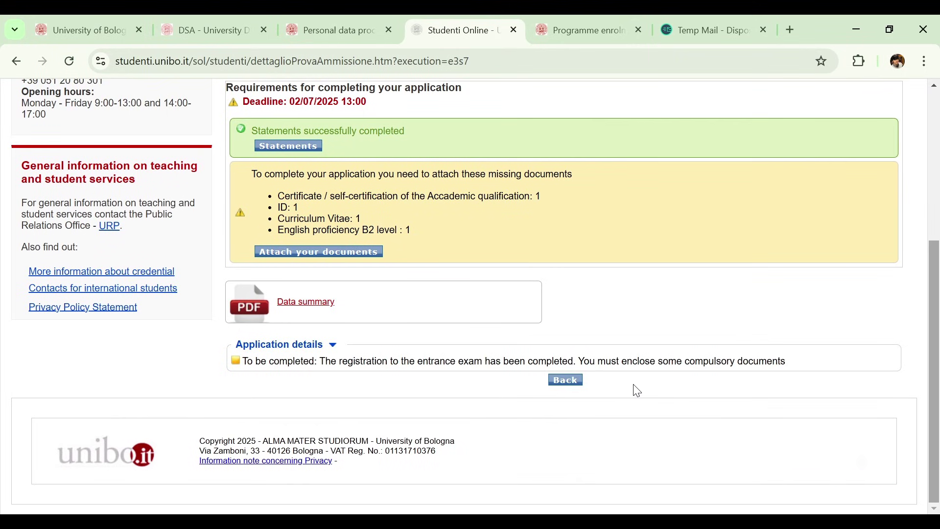
{"action": "scroll", "coordinate": [545, 273], "scroll_direction": "up", "scroll_amount": 1}
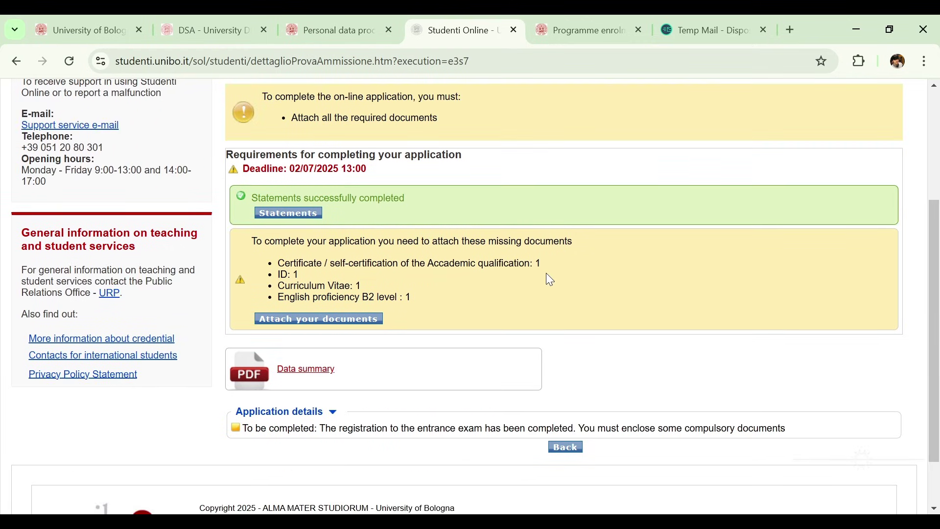